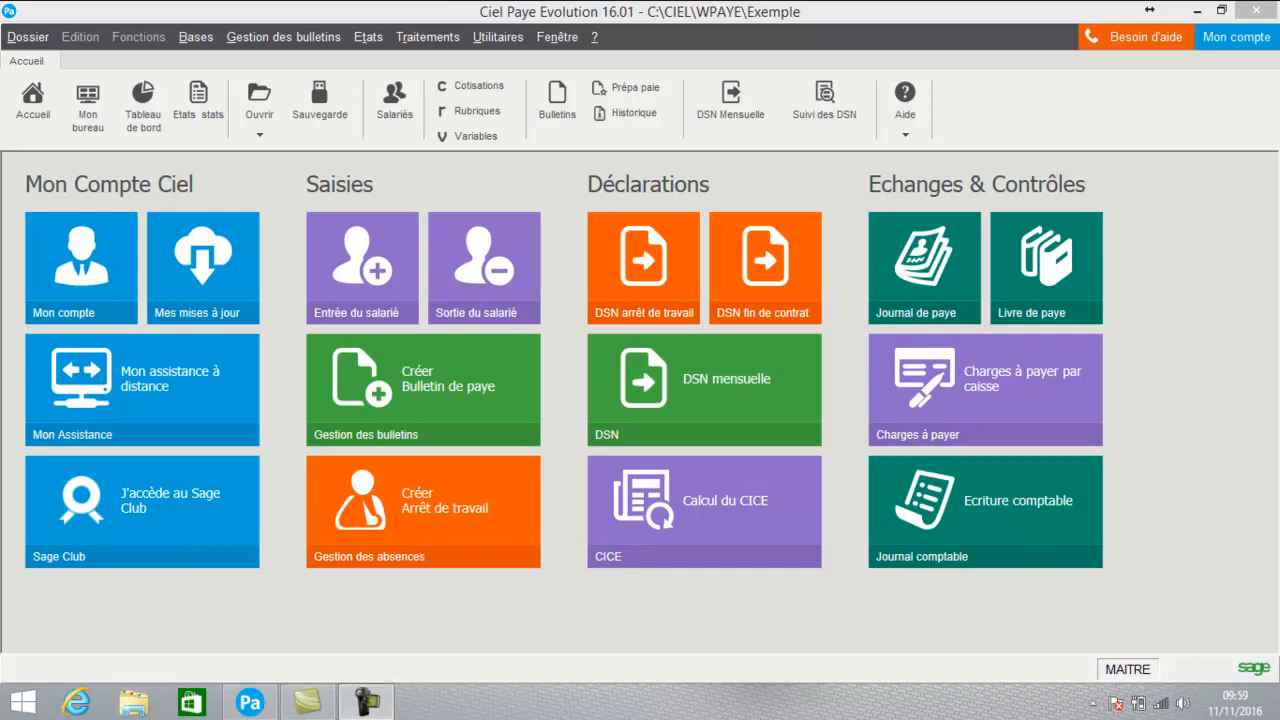
# Step: Open the list of payroll rubriques and browse the existing entries
pyautogui.click(196, 37)
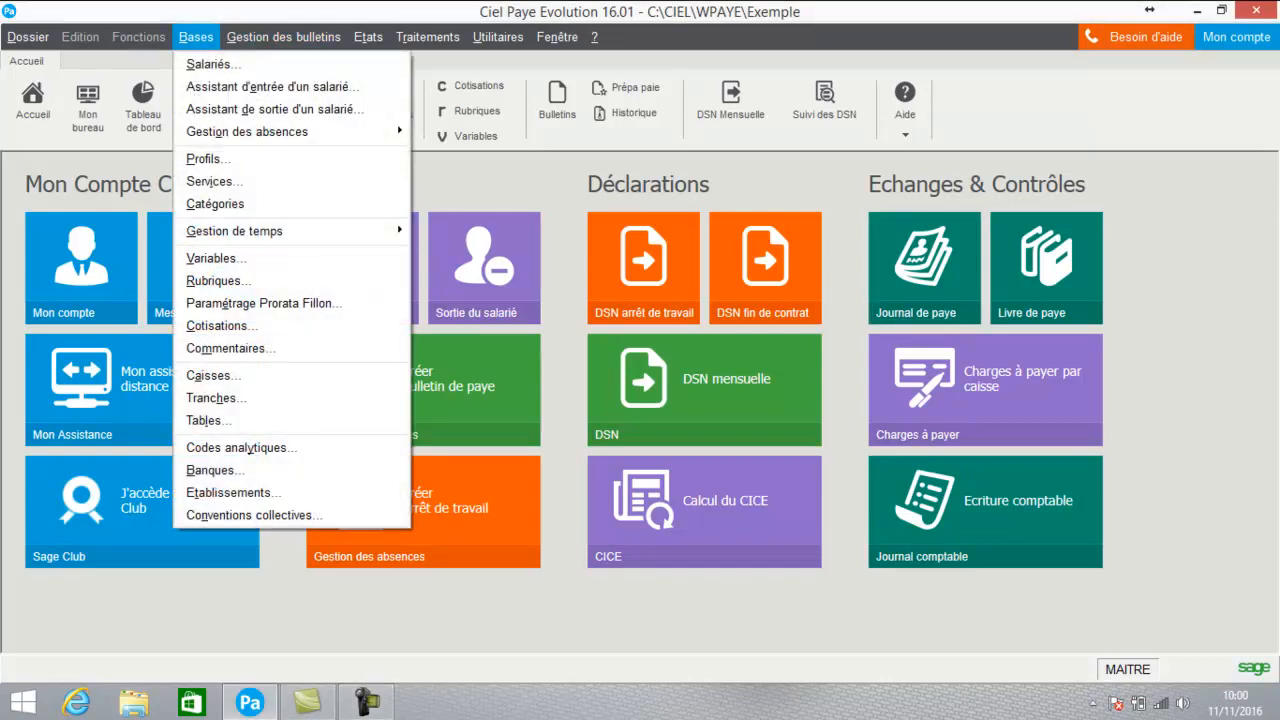
pyautogui.click(216, 281)
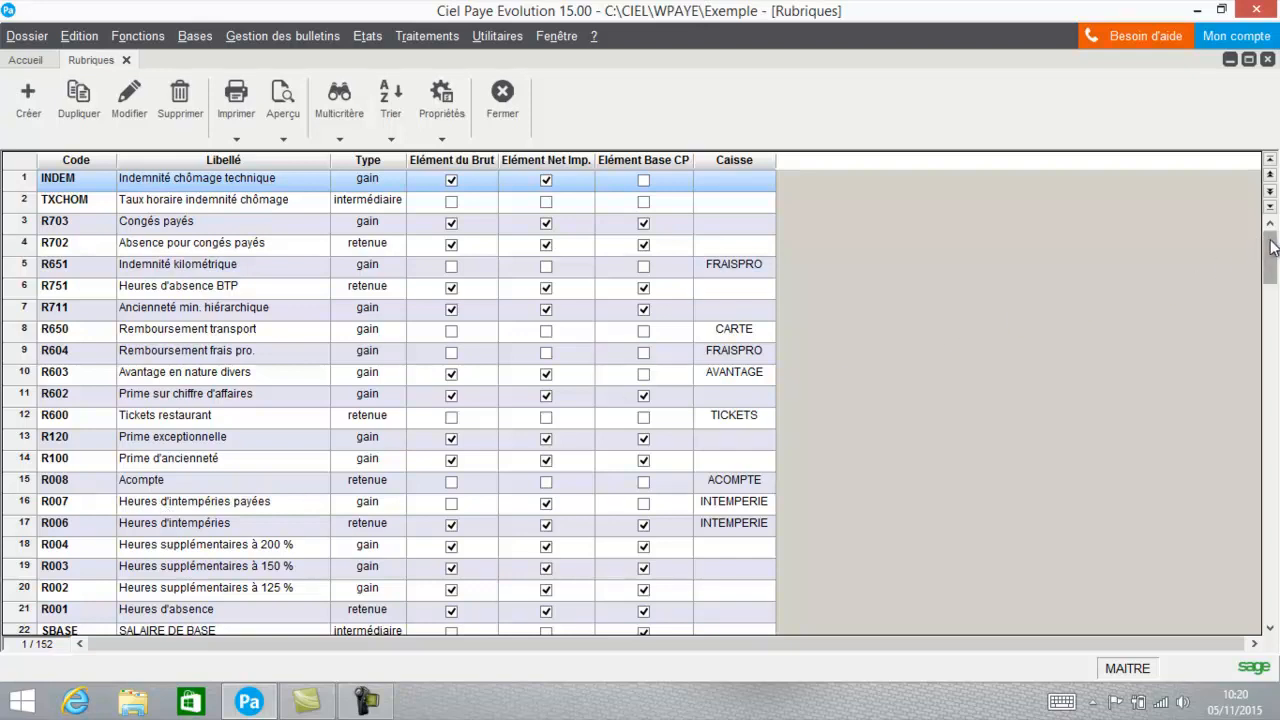
pyautogui.click(1269, 630)
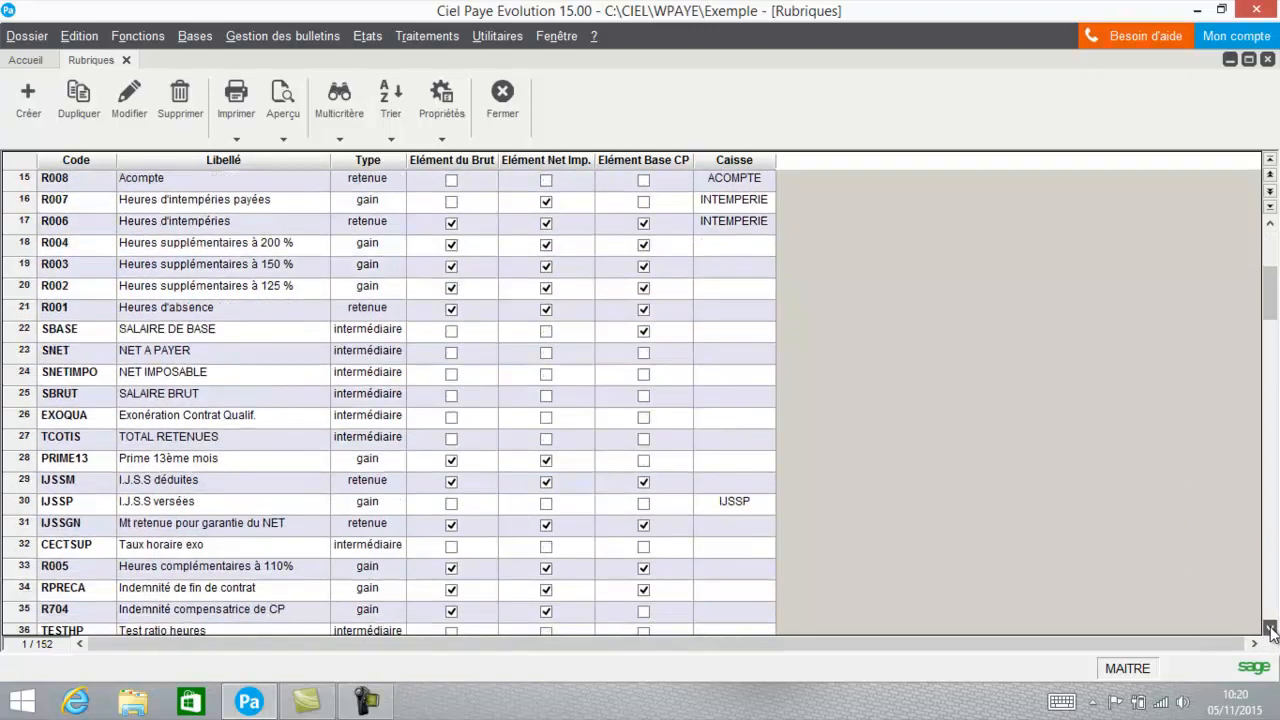
pyautogui.click(1269, 630)
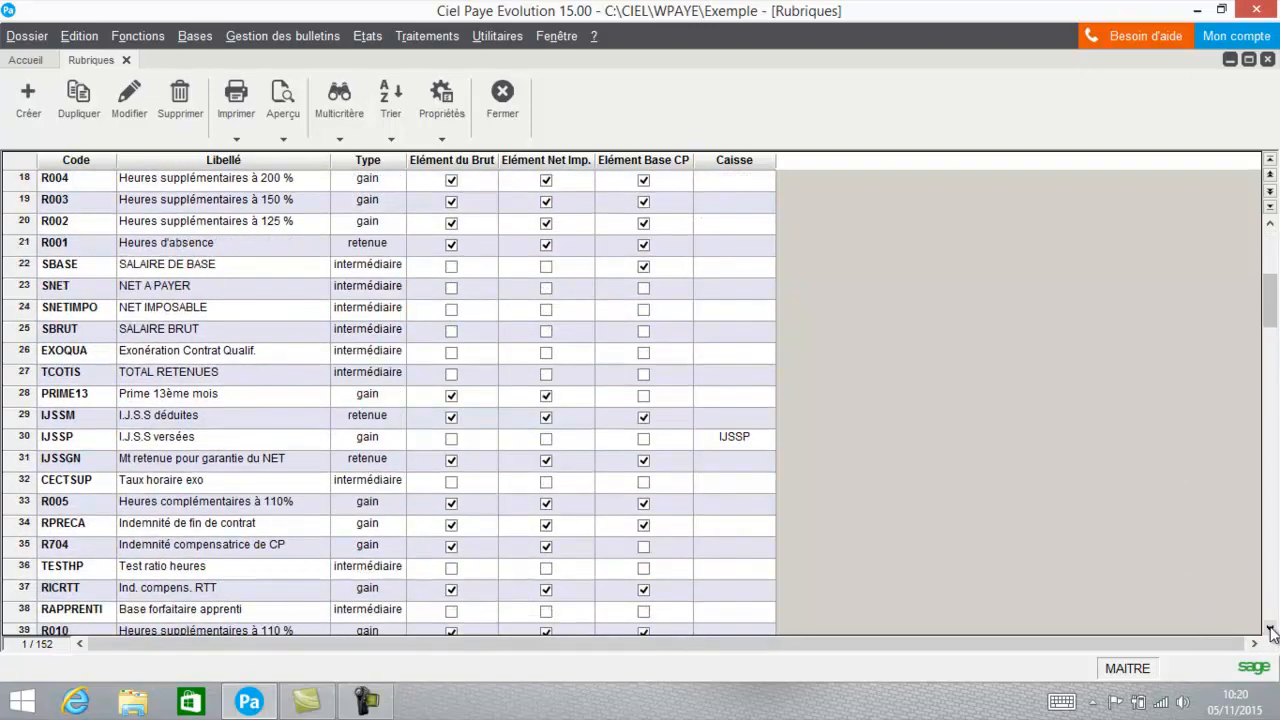
pyautogui.moveTo(1272, 306); pyautogui.dragTo(1270, 216)
# Step: Examine the Paramètres DADS and Prise en compte options of a new blank rubrique, and cancel its creation
pyautogui.click(32, 110)
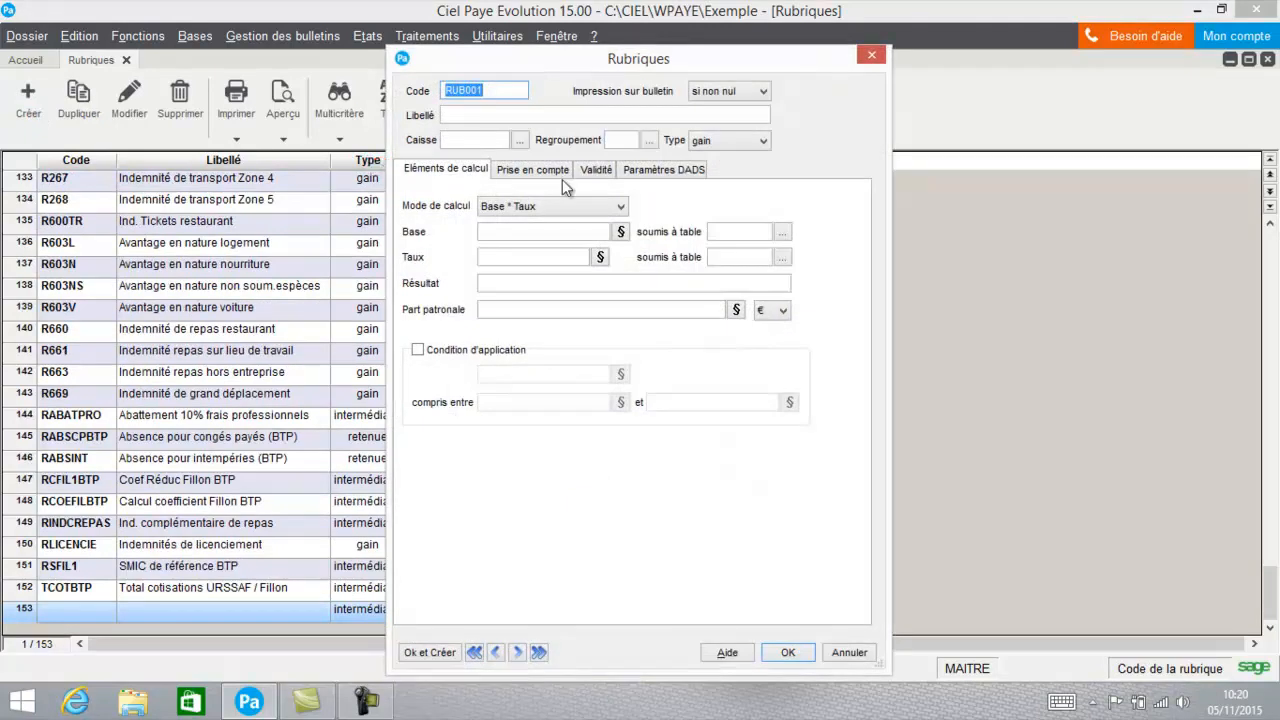
pyautogui.click(649, 169)
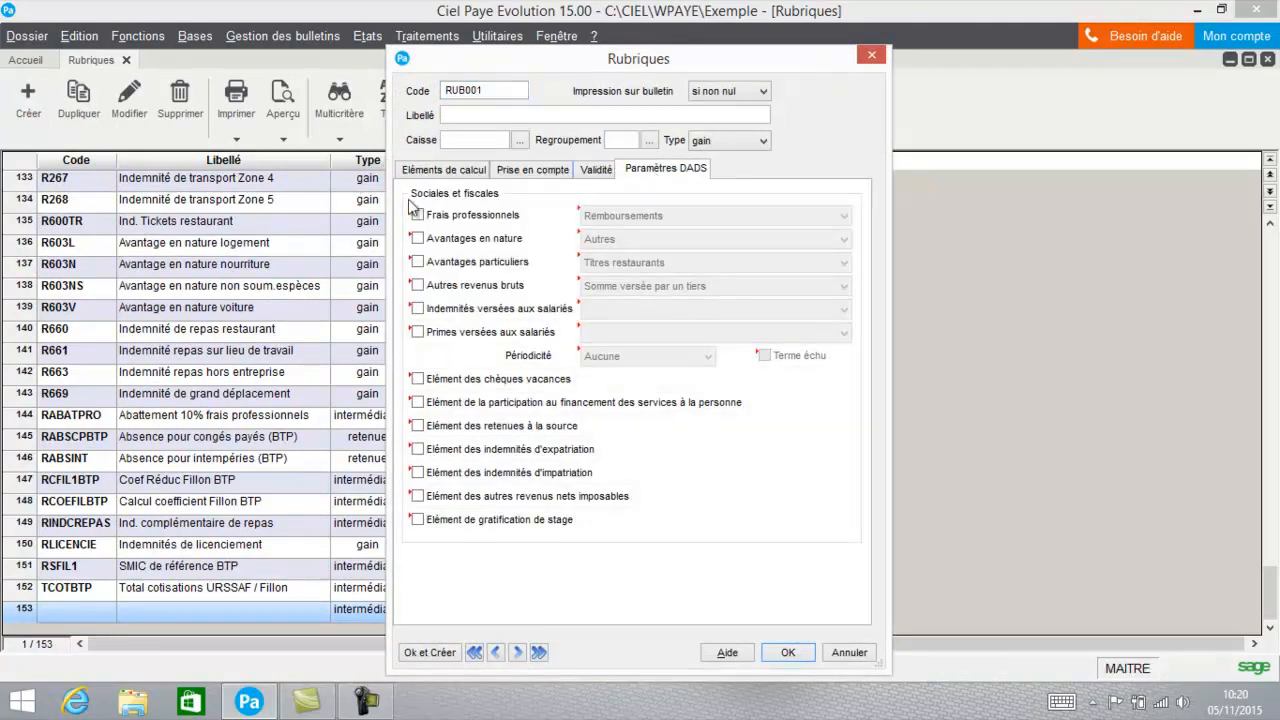
pyautogui.click(543, 175)
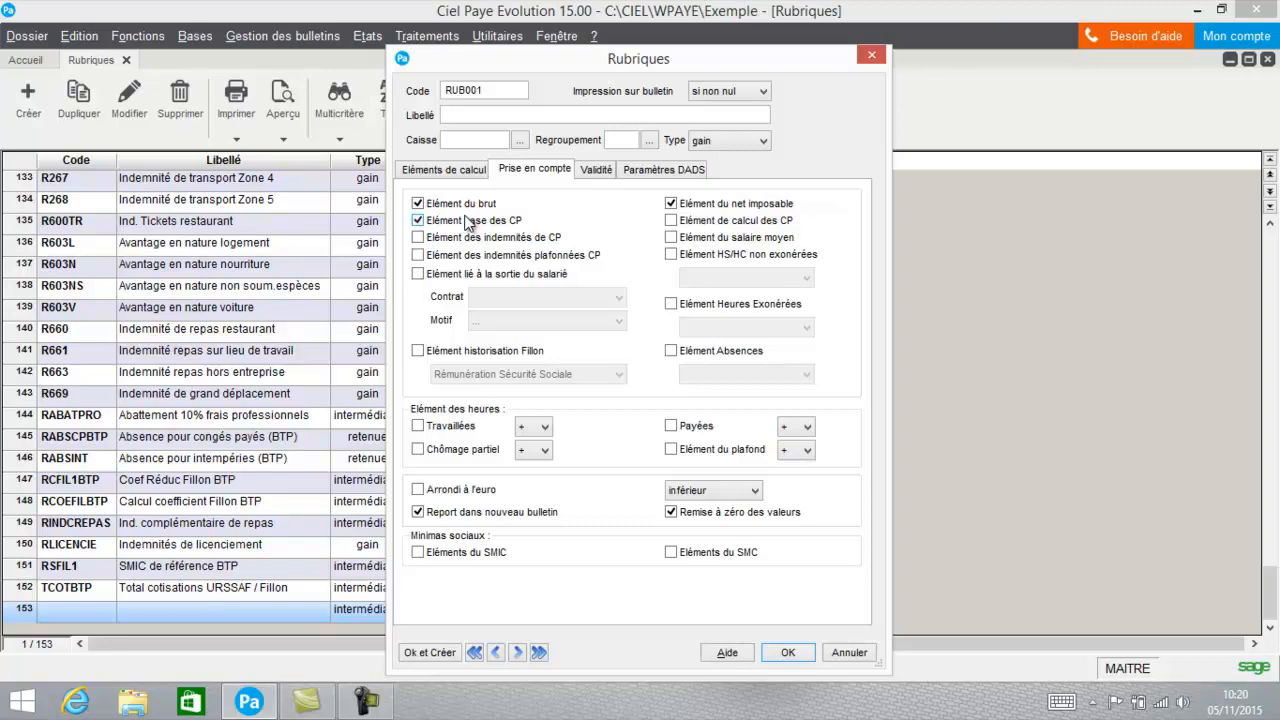
pyautogui.click(848, 655)
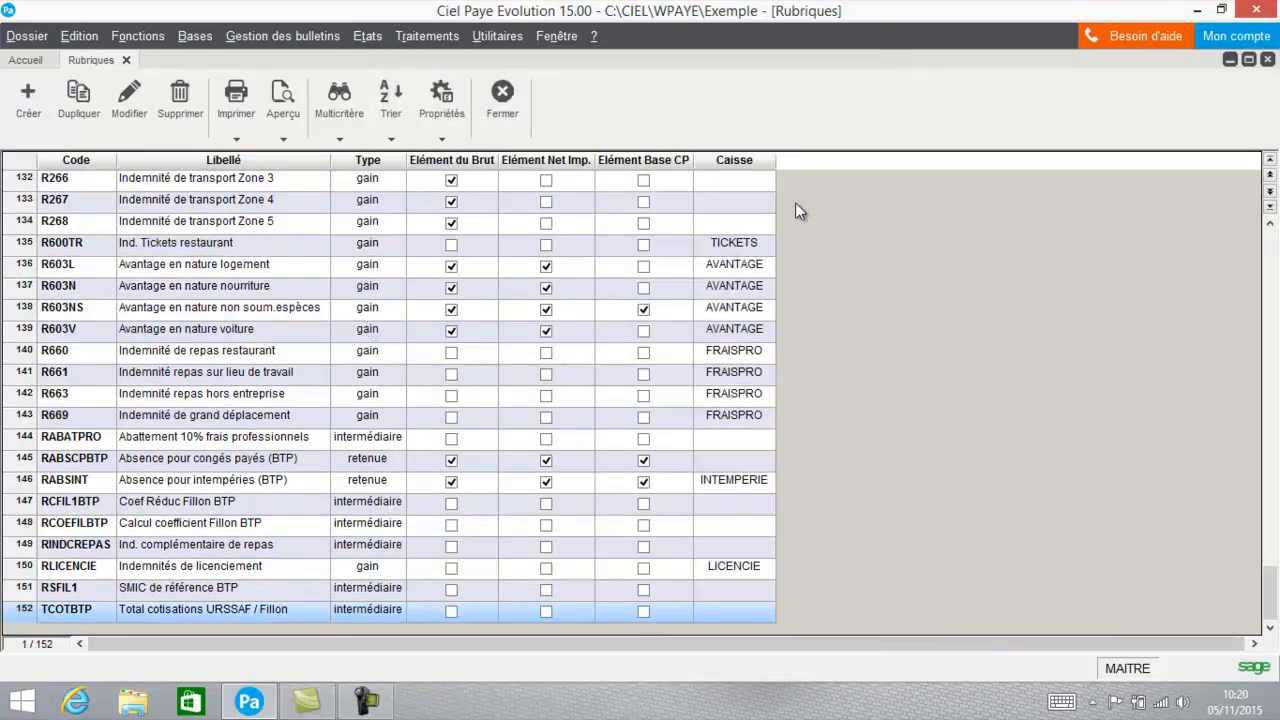
# Step: Open the PRIME13 rubrique, examine its Eléments de calcul, Prise en compte and Paramètres DADS settings, and close it
pyautogui.moveTo(1270, 592); pyautogui.dragTo(1272, 300)
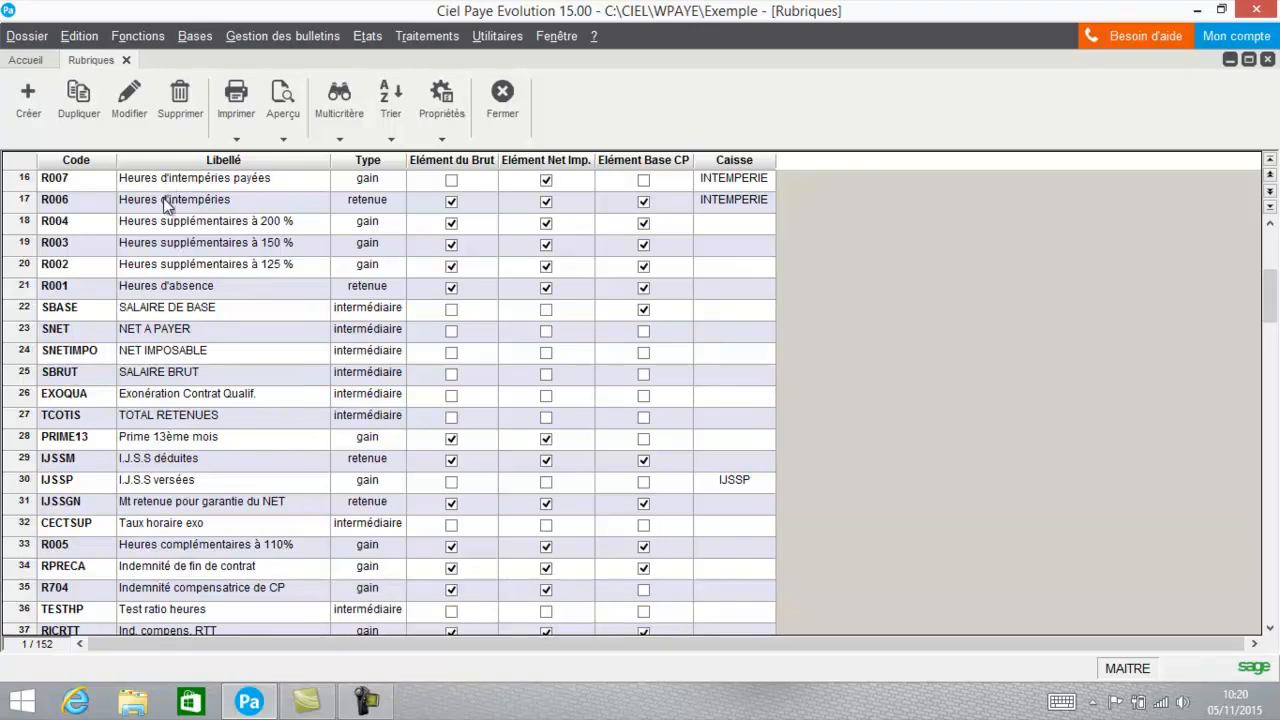
pyautogui.click(152, 440)
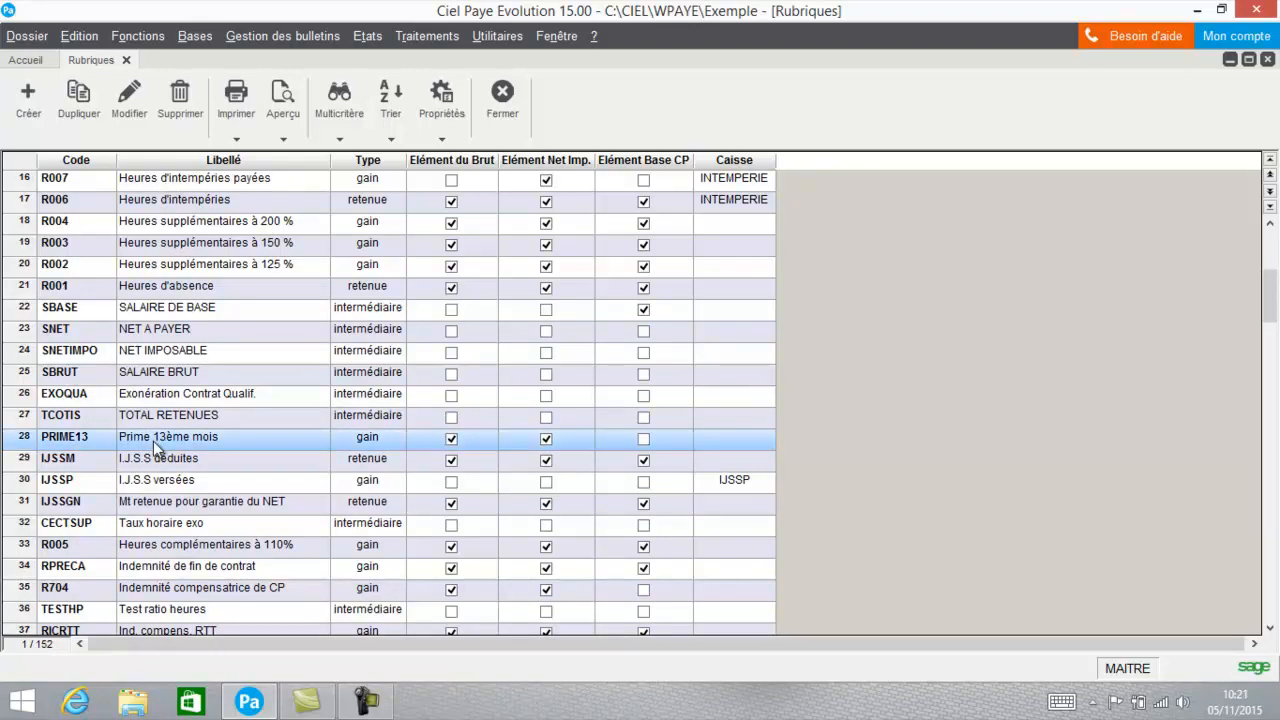
pyautogui.click(132, 115)
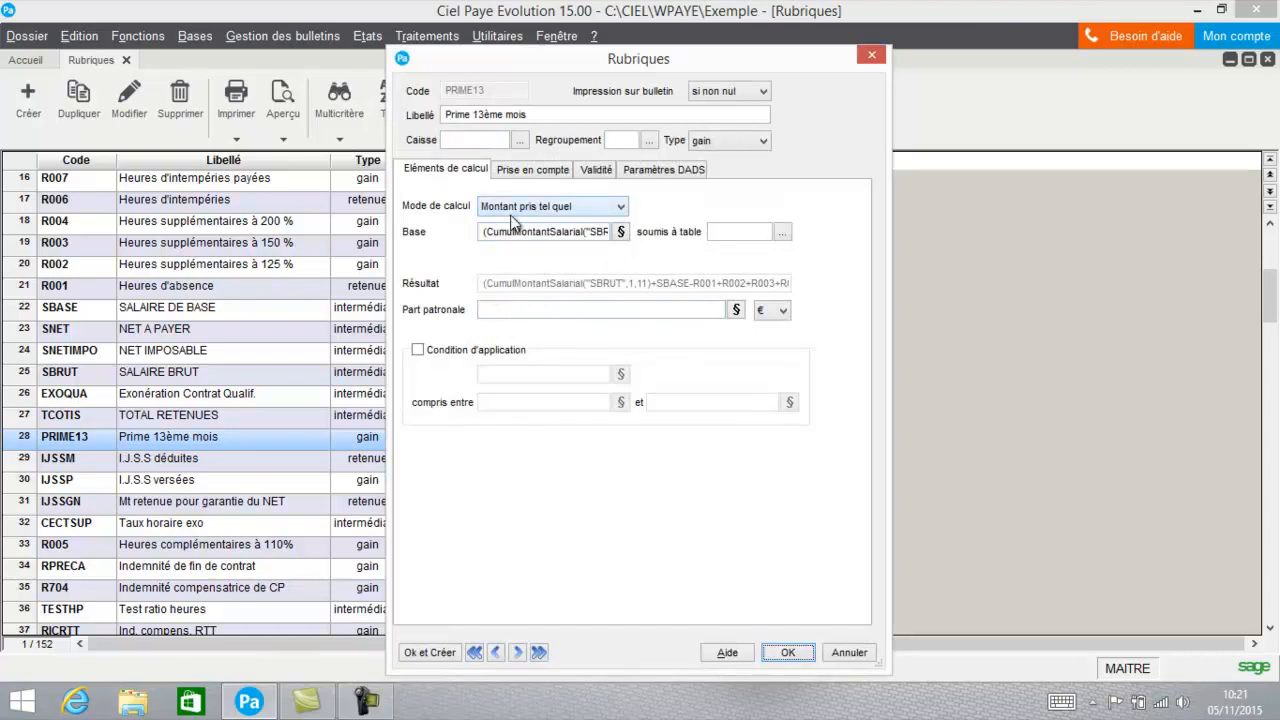
pyautogui.click(540, 172)
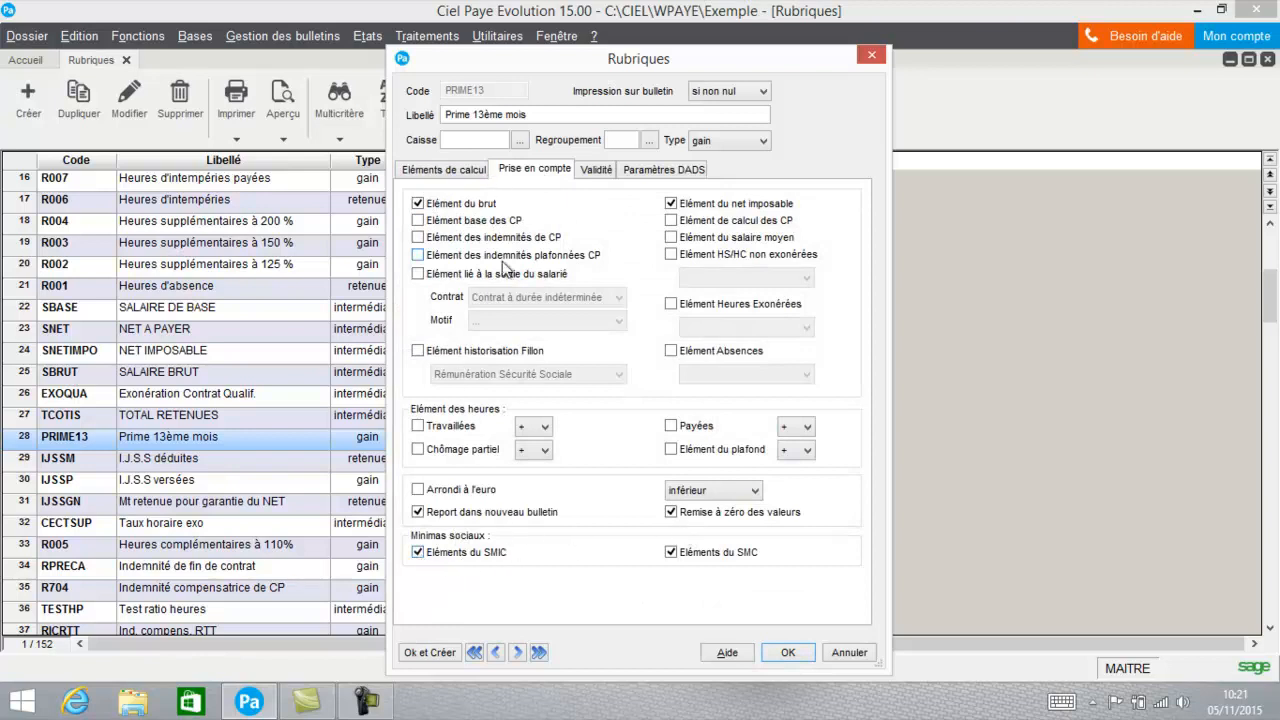
pyautogui.click(665, 170)
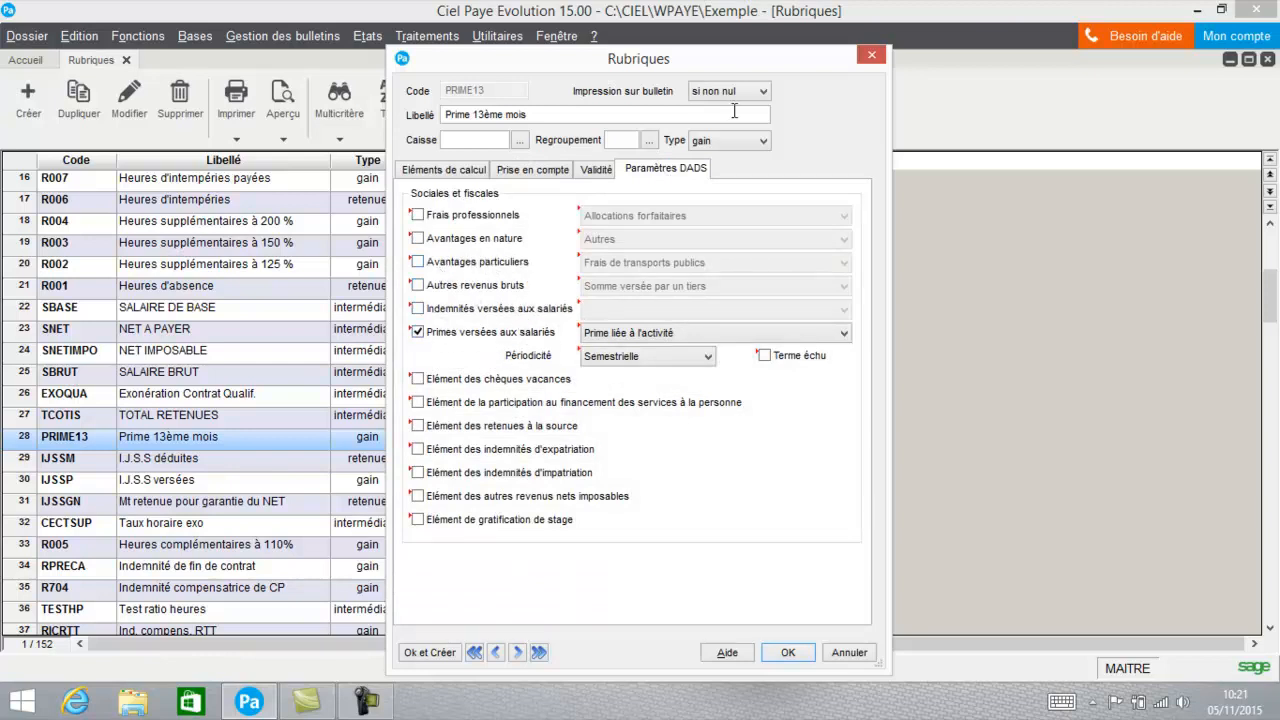
pyautogui.click(872, 56)
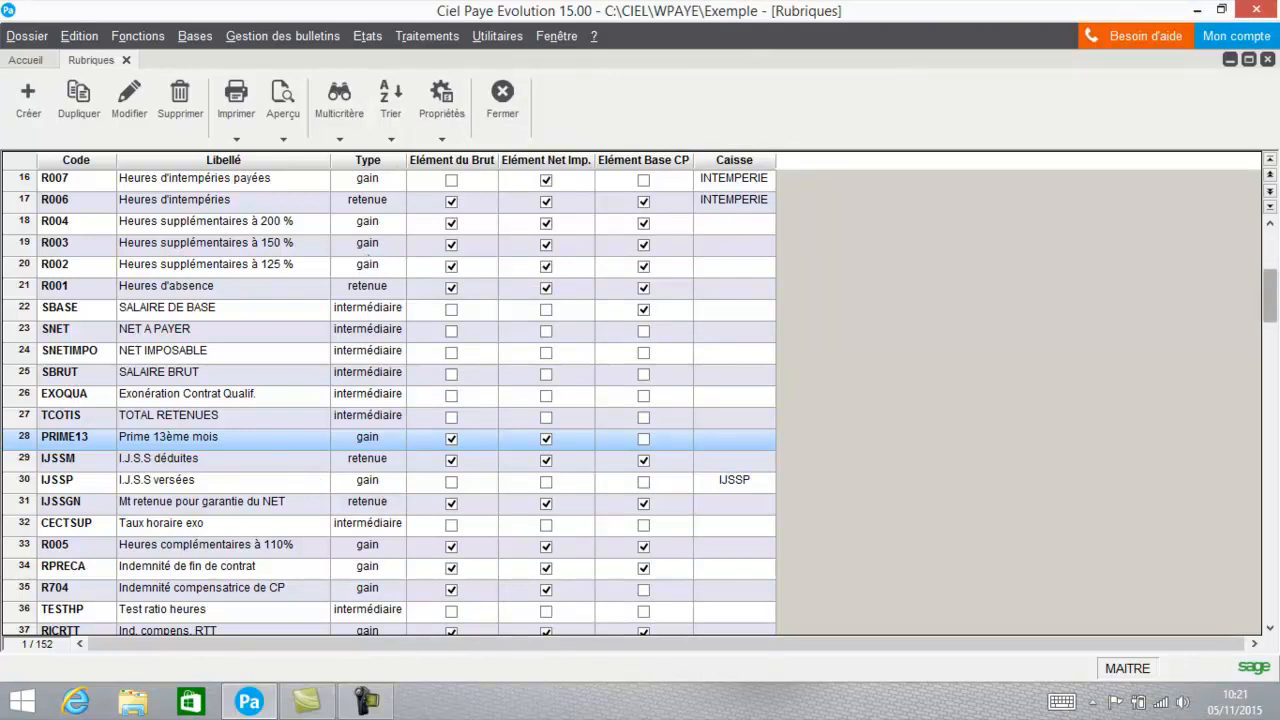
# Step: Duplicate the R120 Prime exceptionnelle rubrique and set the copy's code to RPRBILAN
pyautogui.moveTo(1274, 298); pyautogui.dragTo(1273, 258)
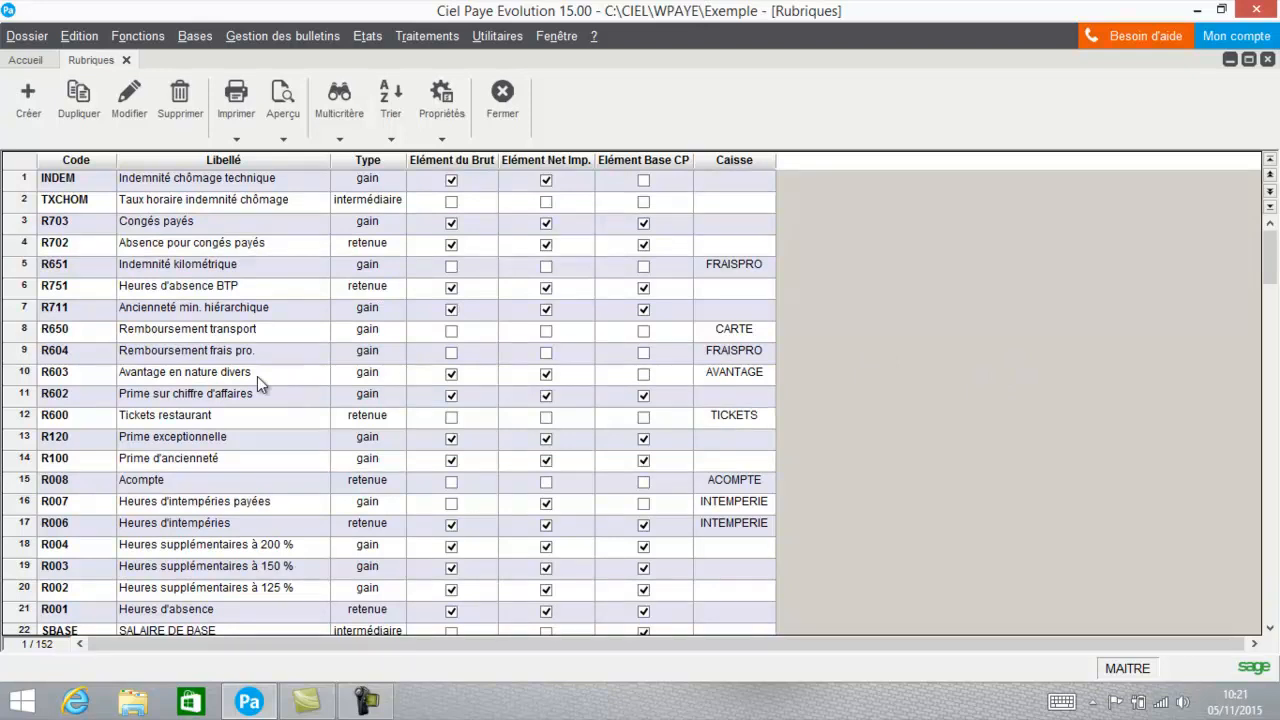
pyautogui.click(143, 437)
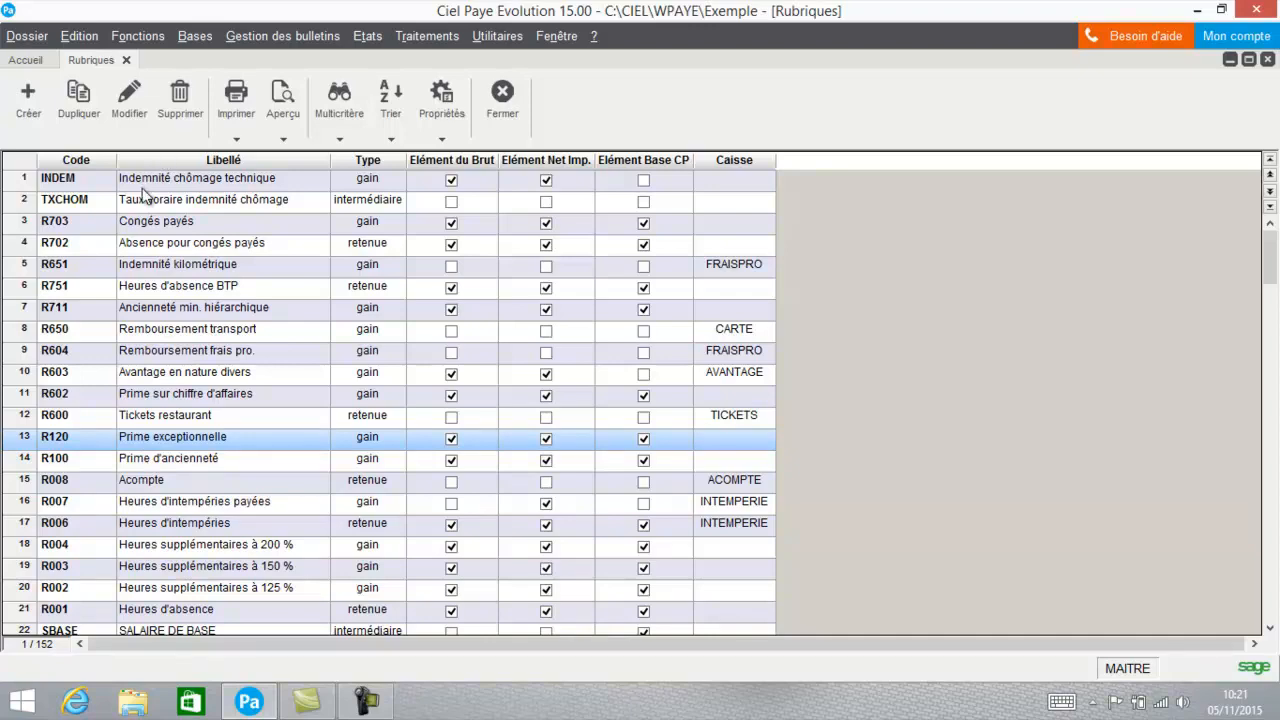
pyautogui.click(76, 108)
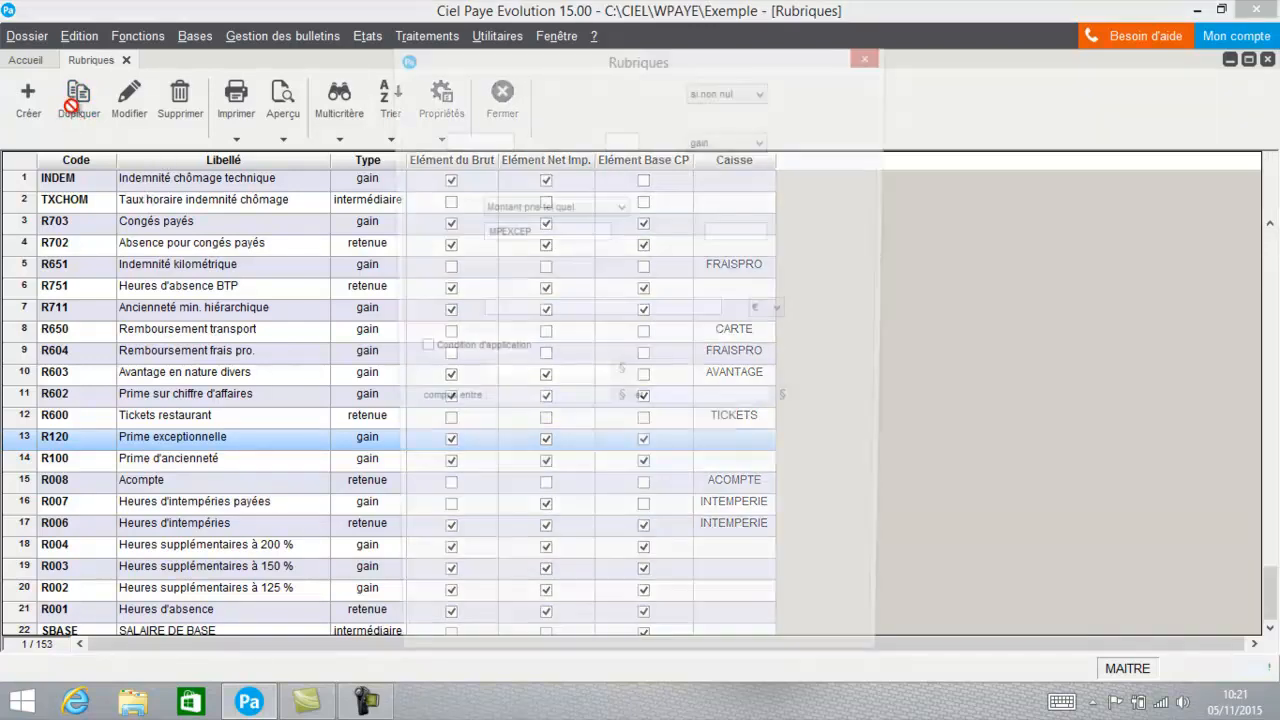
pyautogui.click(501, 90)
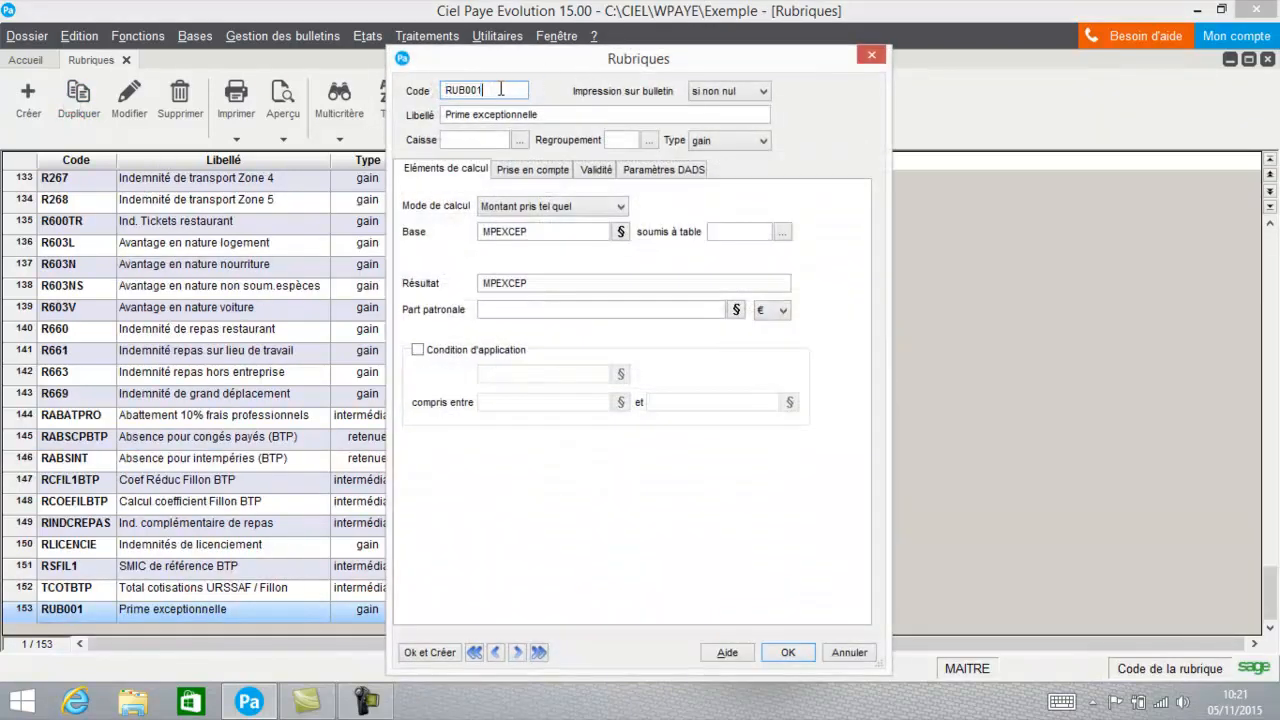
pyautogui.press('BackSpace')
pyautogui.press('BackSpace')
pyautogui.press('BackSpace')
pyautogui.press('BackSpace')
pyautogui.press('BackSpace')
pyautogui.write('PR')
# Step: Change the duplicated rubrique's label to "Prime de bilan"
pyautogui.click(552, 114)
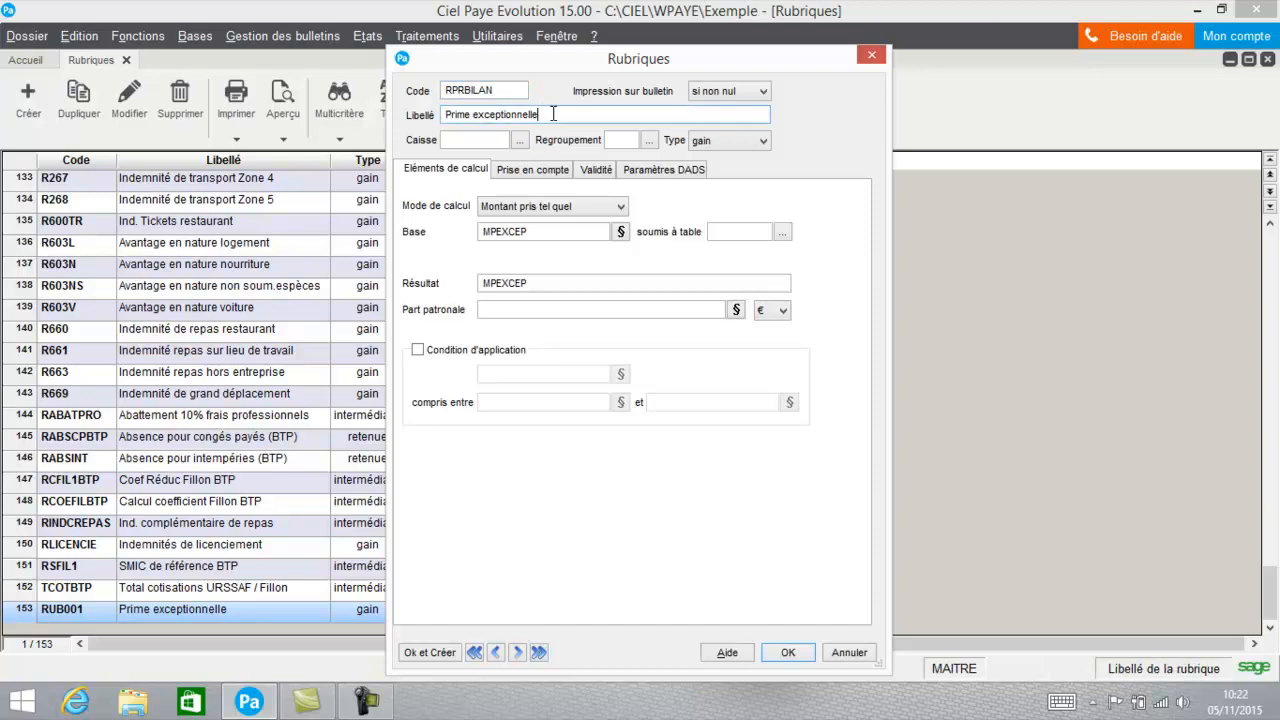
pyautogui.press('BackSpace')
pyautogui.press('BackSpace')
pyautogui.press('BackSpace')
pyautogui.press('BackSpace')
pyautogui.press('BackSpace')
pyautogui.press('BackSpace')
pyautogui.press('BackSpace')
pyautogui.press('BackSpace')
pyautogui.press('BackSpace')
pyautogui.press('BackSpace')
pyautogui.press('BackSpace')
pyautogui.press('BackSpace')
pyautogui.press('BackSpace')
pyautogui.press('BackSpace')
pyautogui.write('de bilan')
pyautogui.press('Tab')
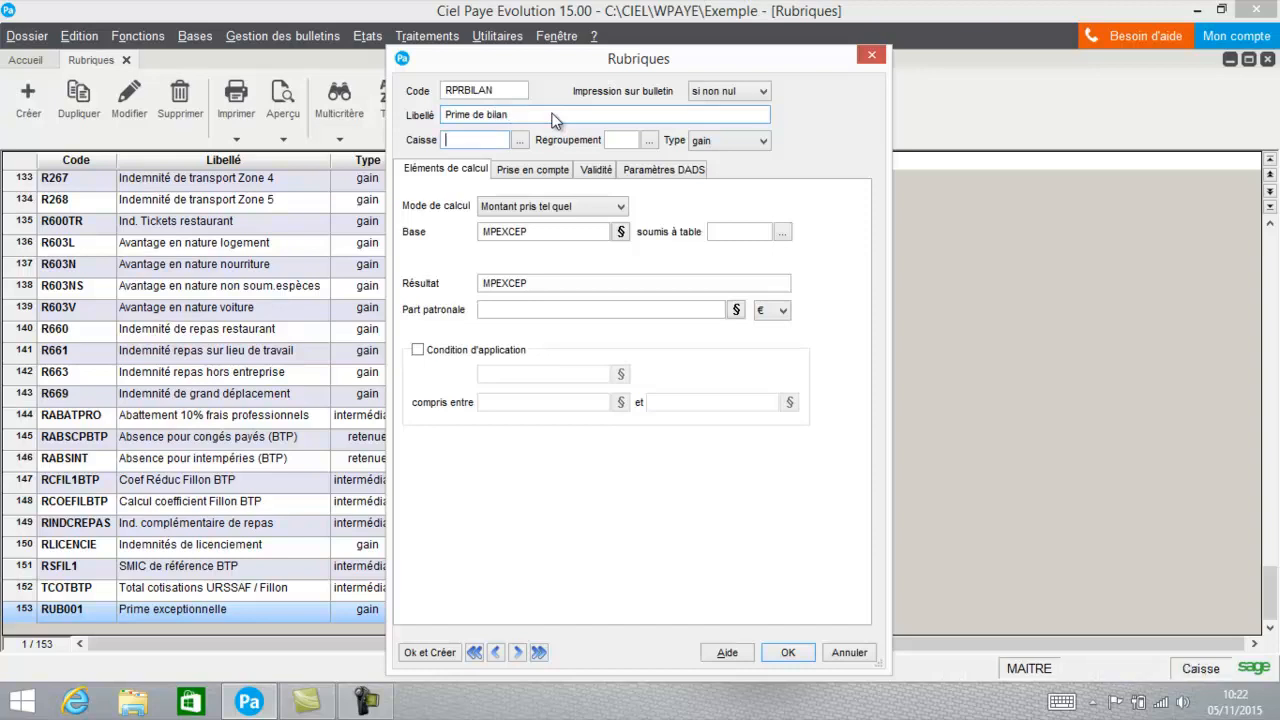
# Step: Choose Montant pris tel quel as the rubrique's calculation mode and clear its Base formula
pyautogui.click(531, 207)
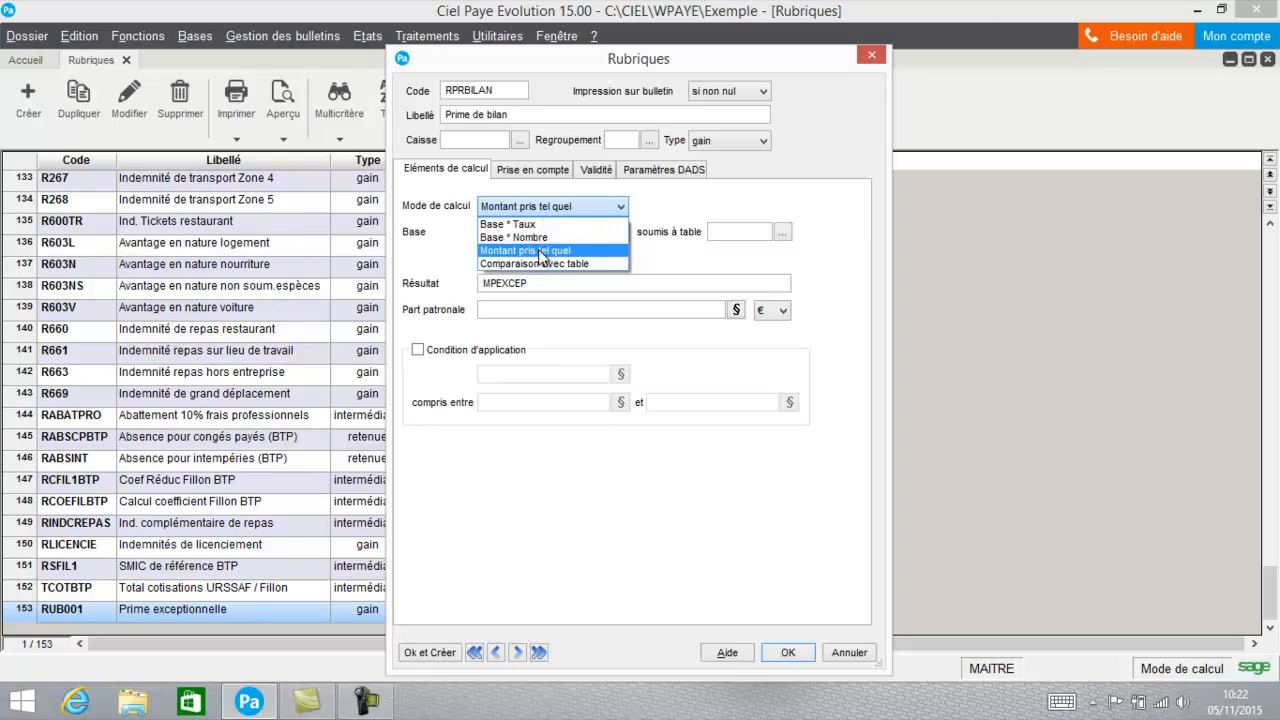
pyautogui.click(540, 252)
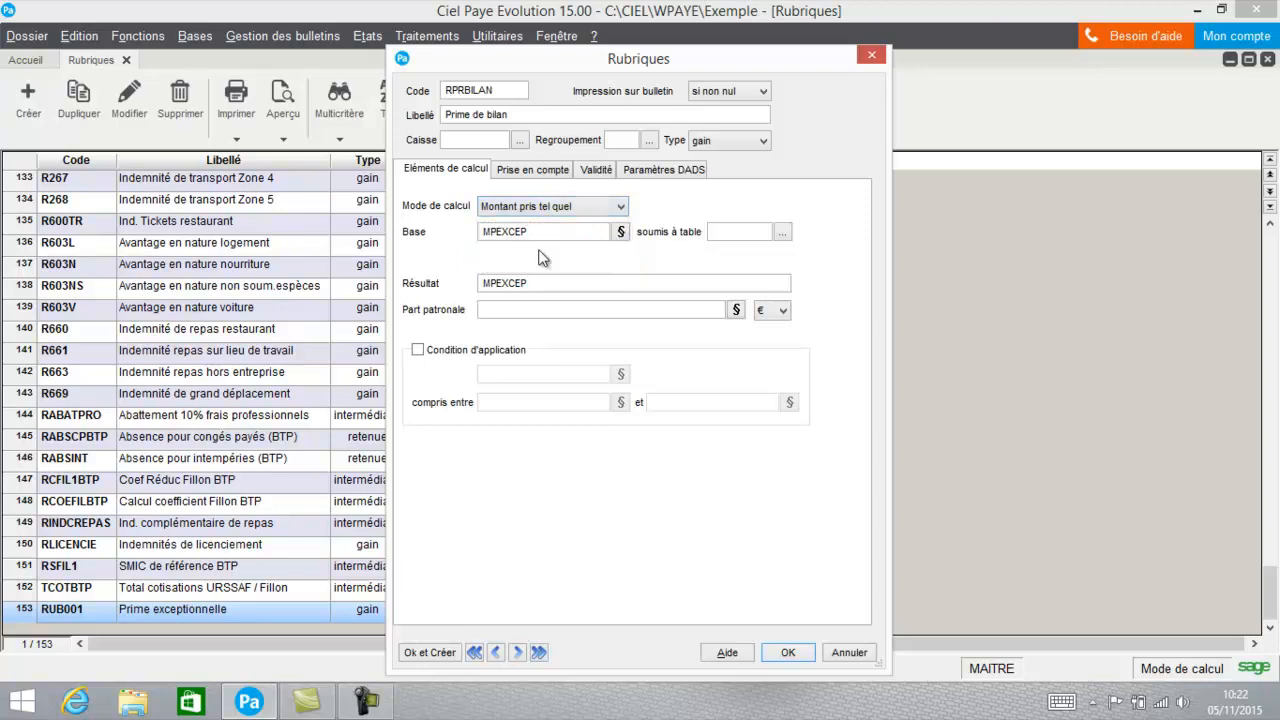
pyautogui.moveTo(540, 231); pyautogui.dragTo(392, 228)
pyautogui.press('BackSpace')
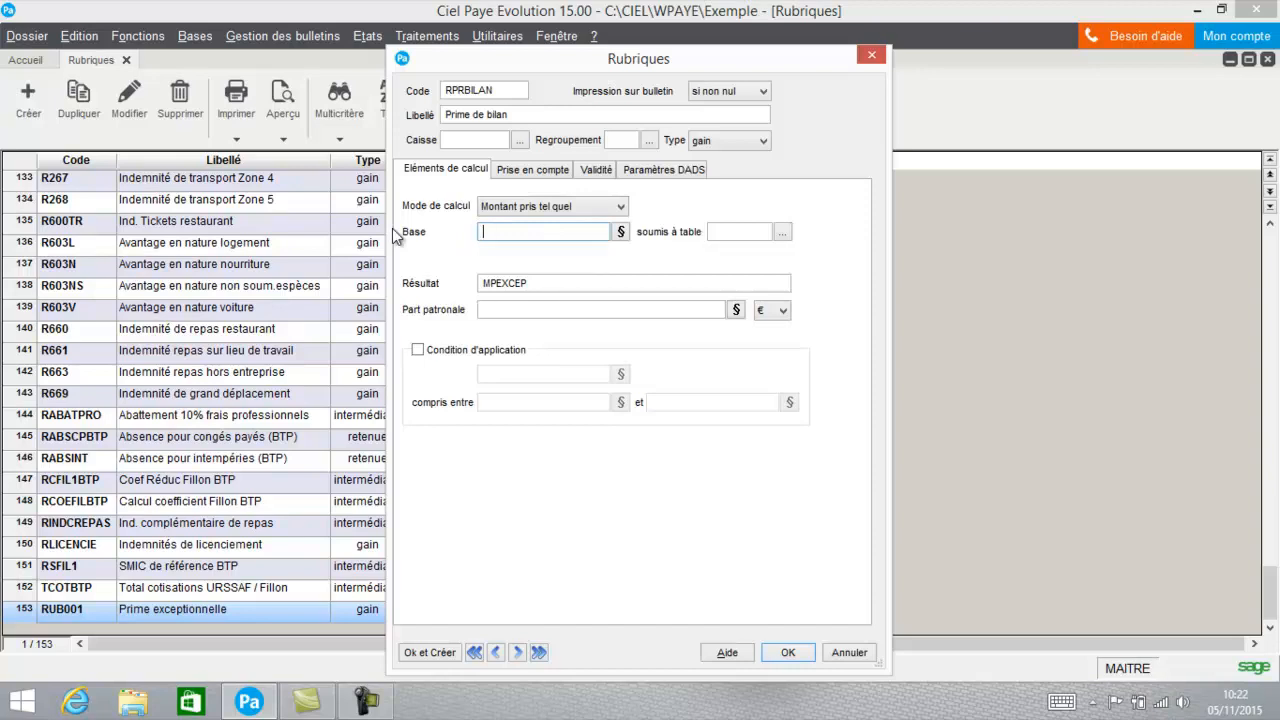
pyautogui.click(519, 207)
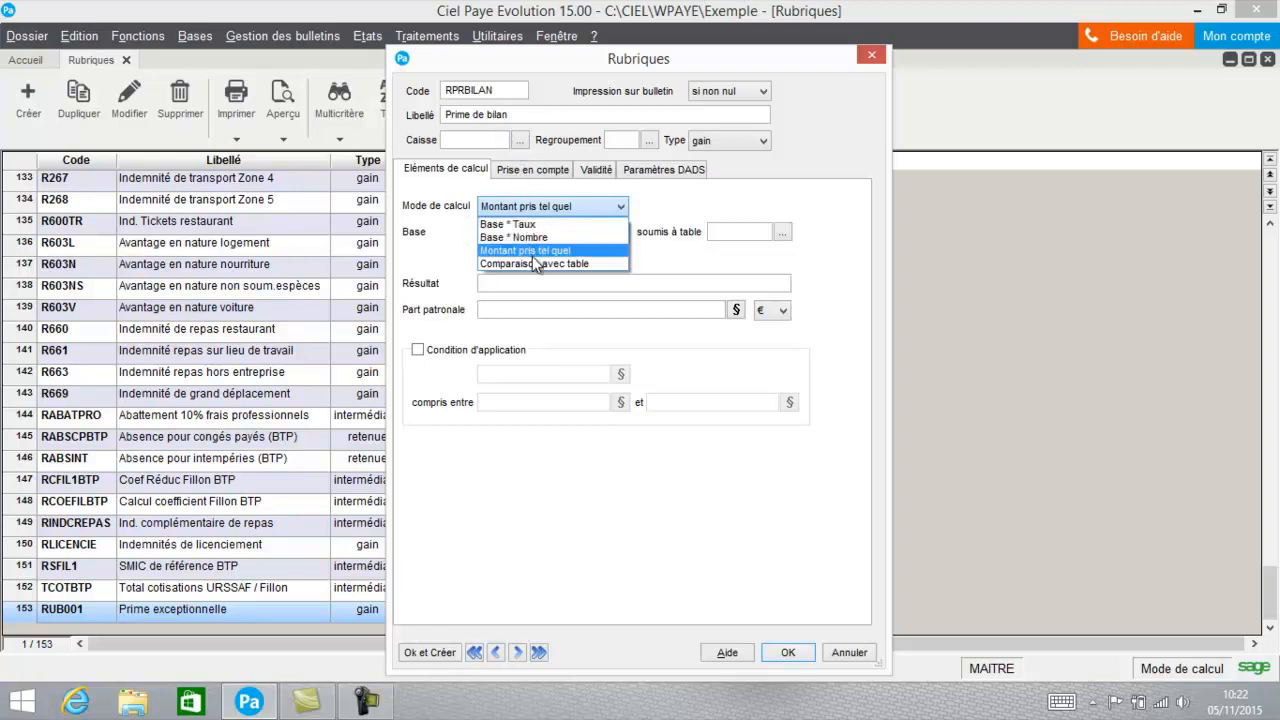
pyautogui.click(532, 254)
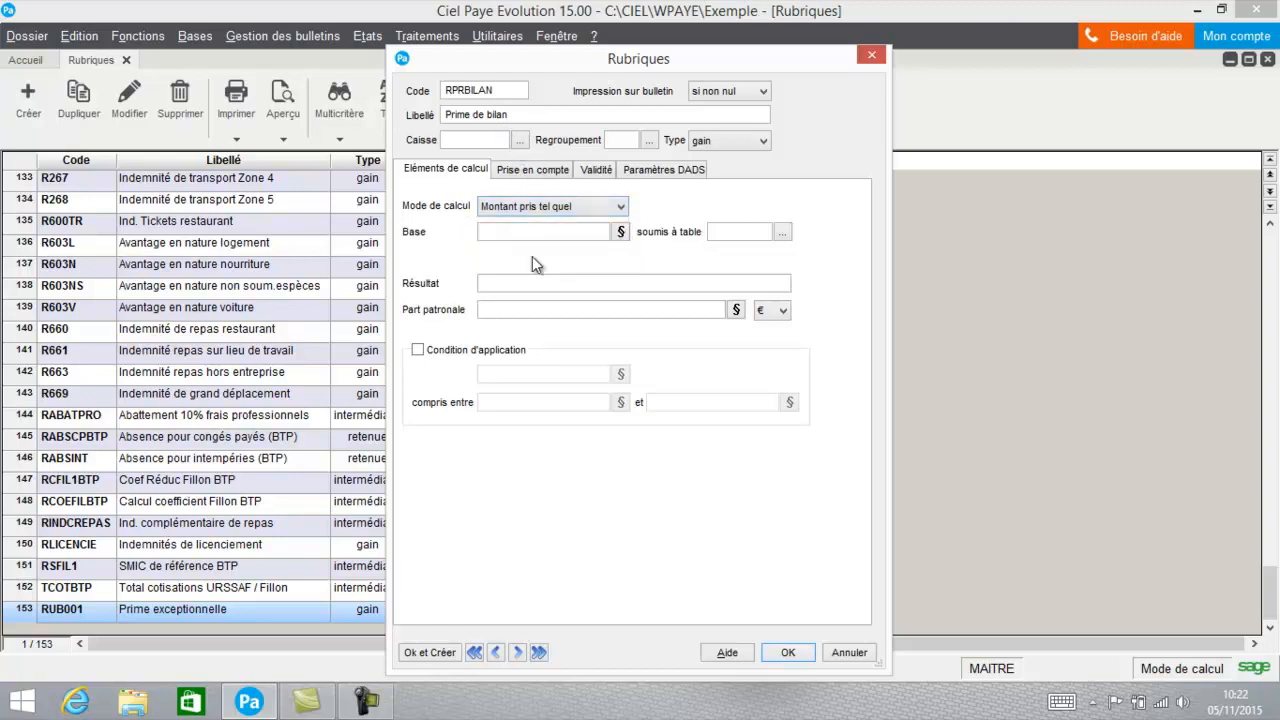
# Step: Set the rubrique's Base formula to the PBILAN (Prime de bilan) variable from the list of variables
pyautogui.click(621, 232)
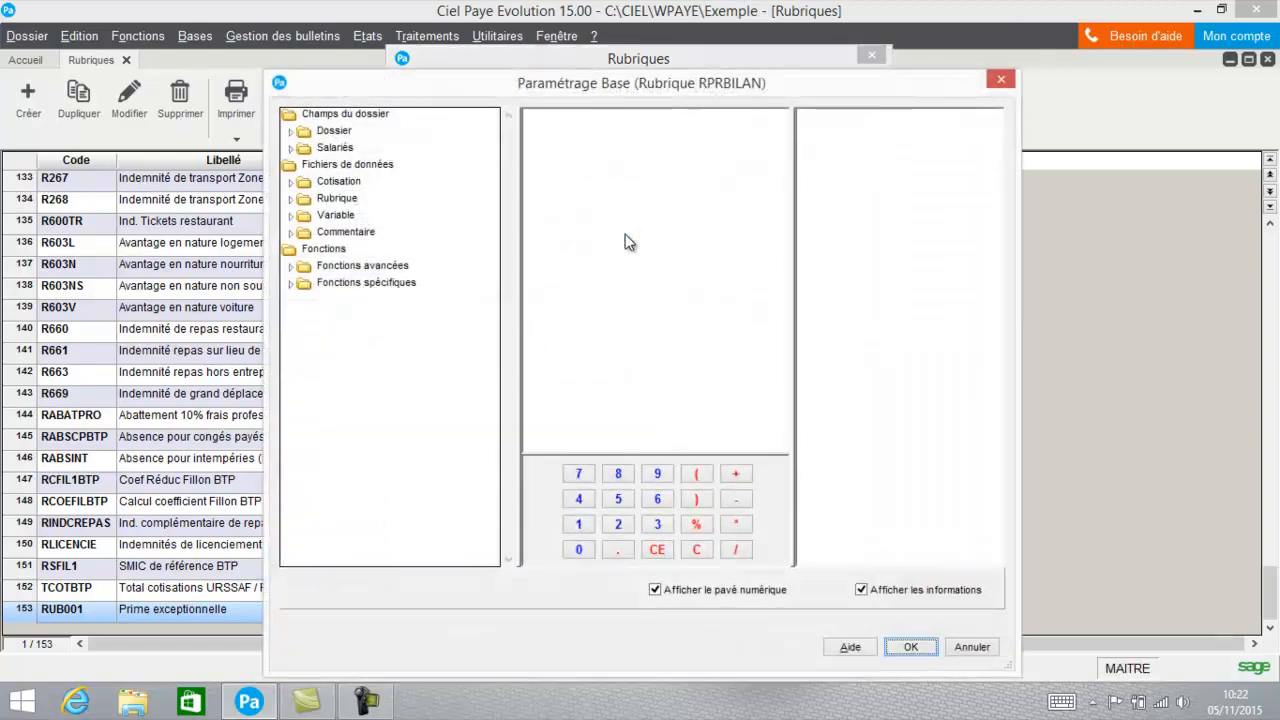
pyautogui.click(294, 217)
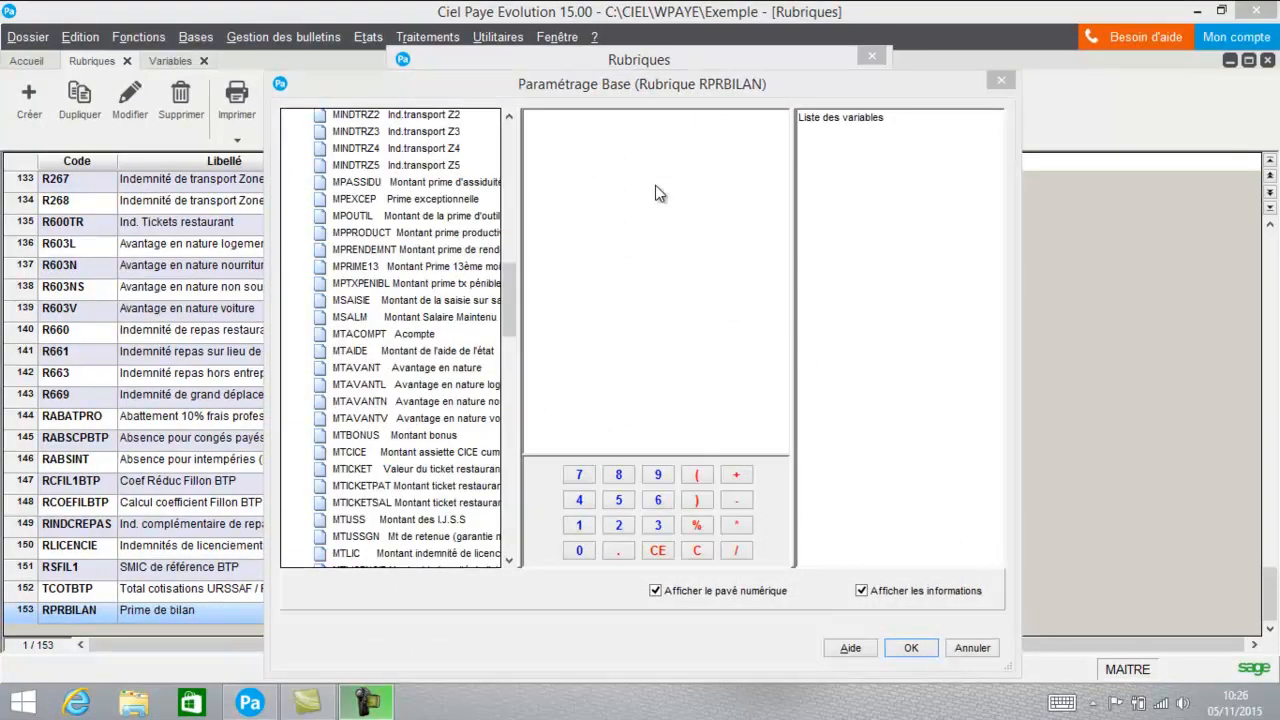
pyautogui.click(511, 298)
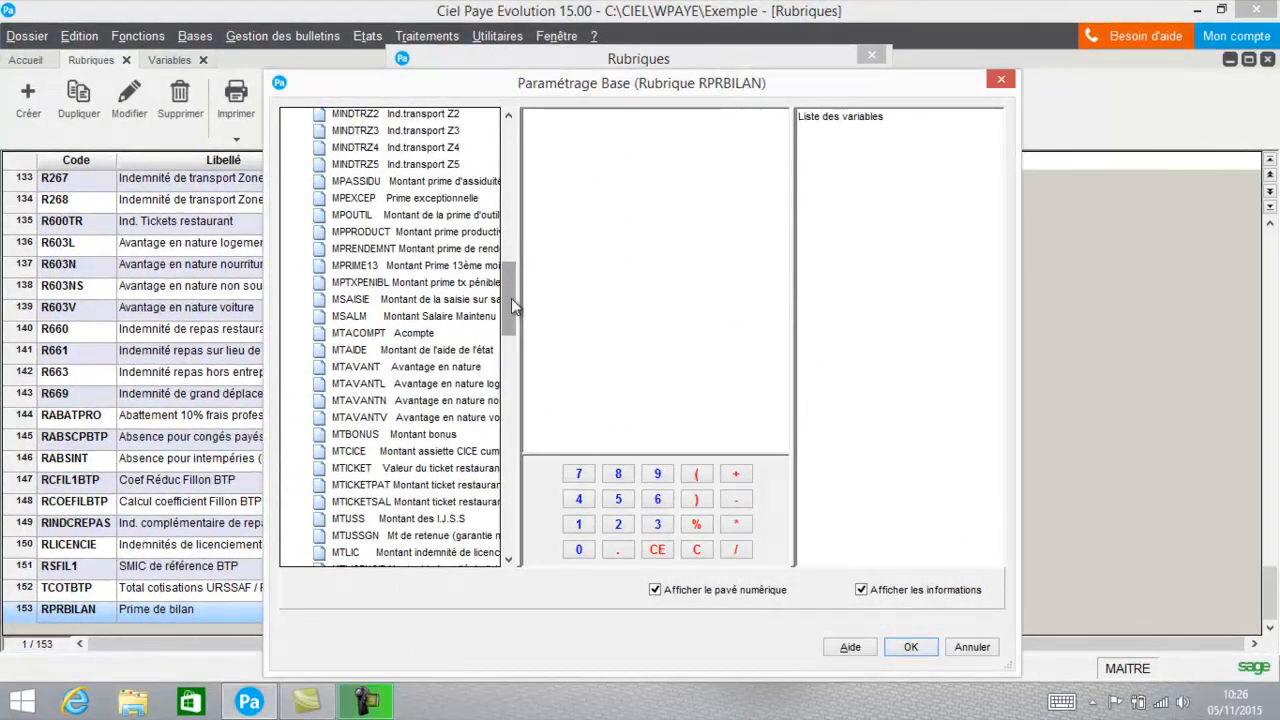
pyautogui.moveTo(511, 298); pyautogui.dragTo(523, 462)
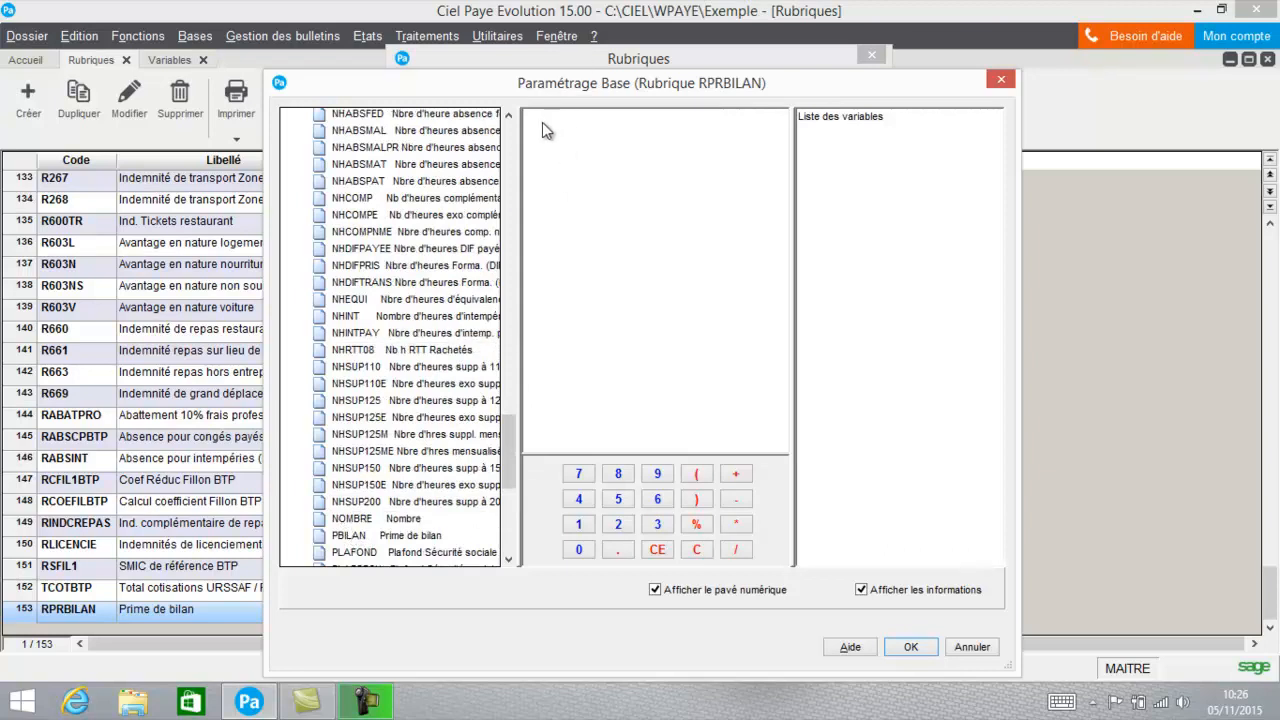
pyautogui.doubleClick(350, 536)
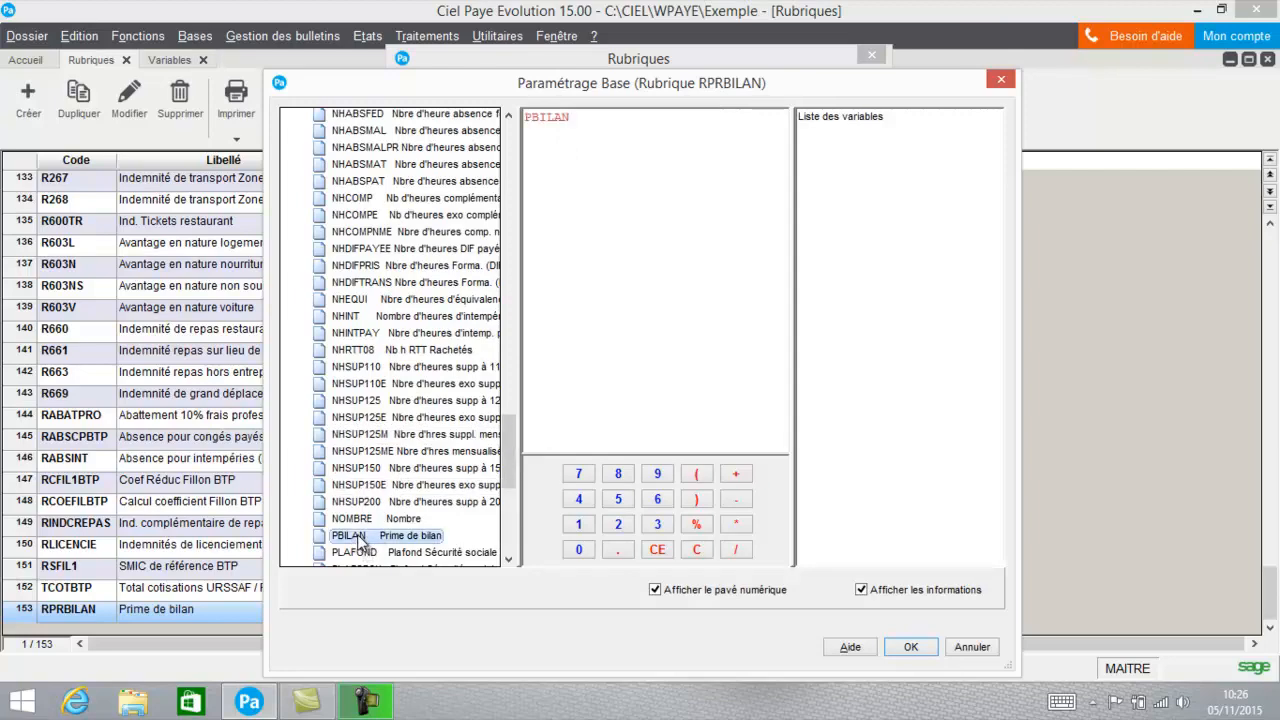
pyautogui.click(909, 645)
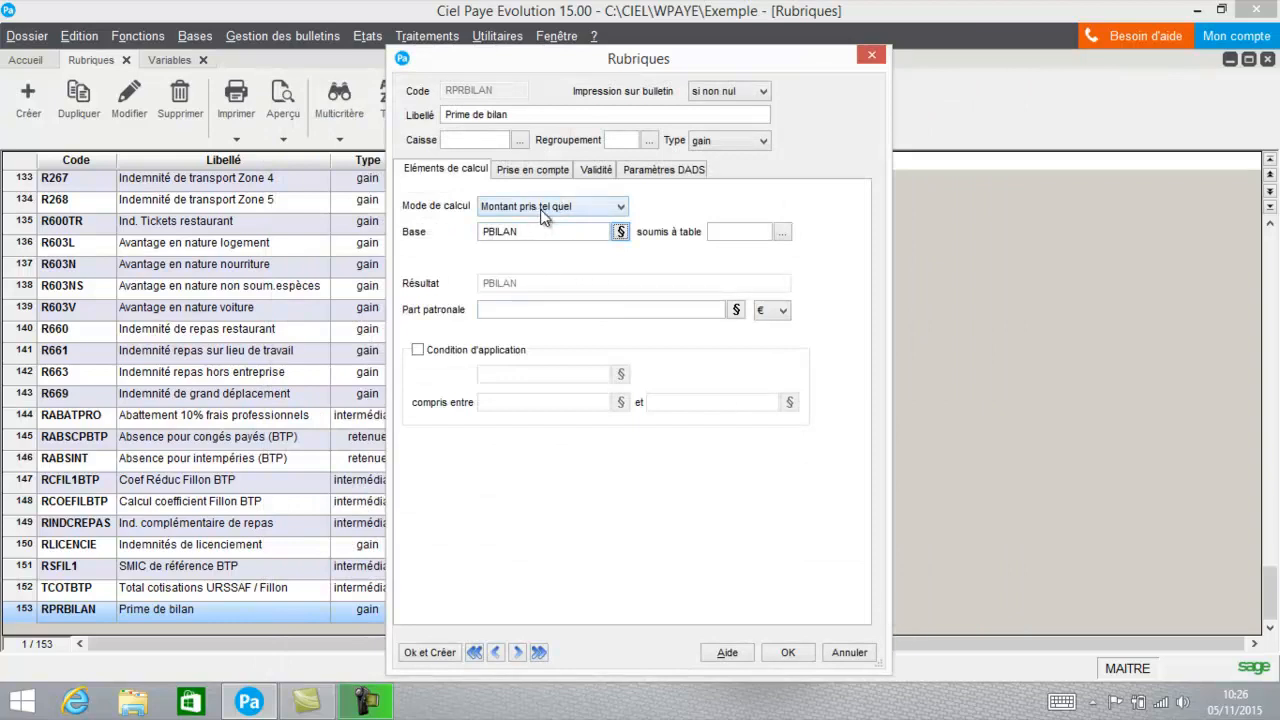
# Step: Review the RPRBILAN rubrique's Prise en compte, Validité and Paramètres DADS settings, and return to its calculation elements
pyautogui.click(540, 175)
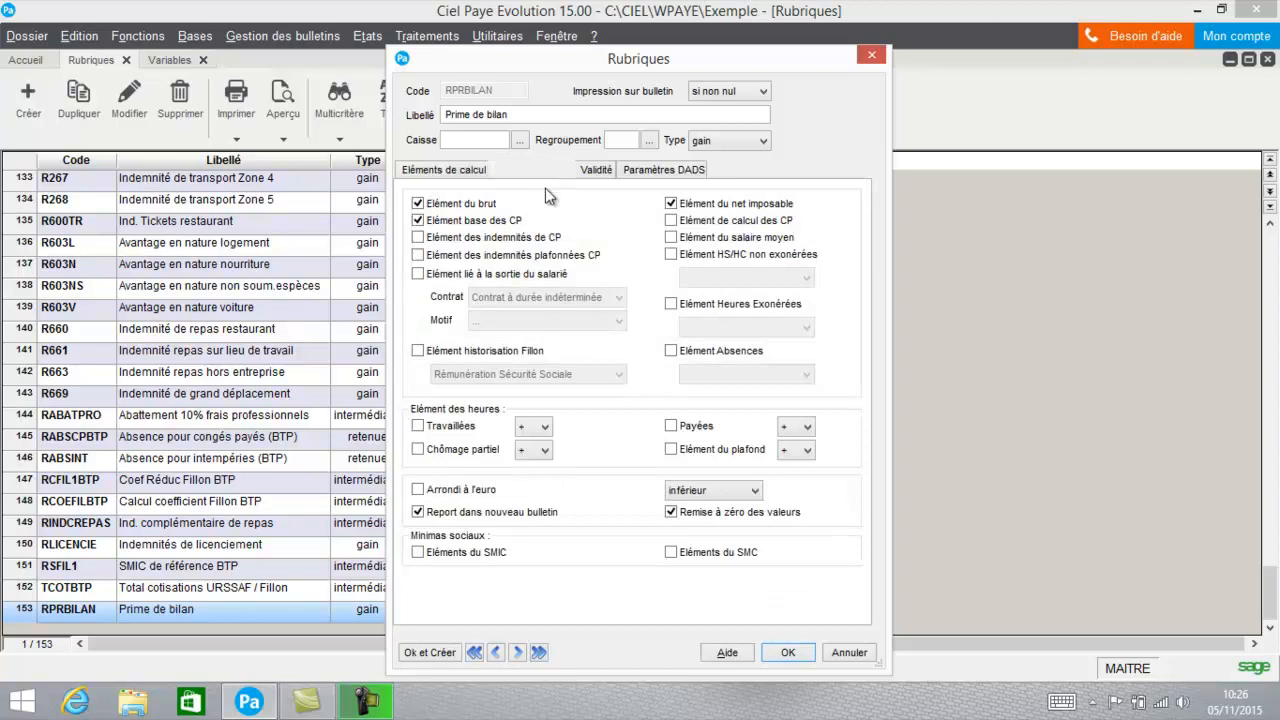
pyautogui.click(598, 172)
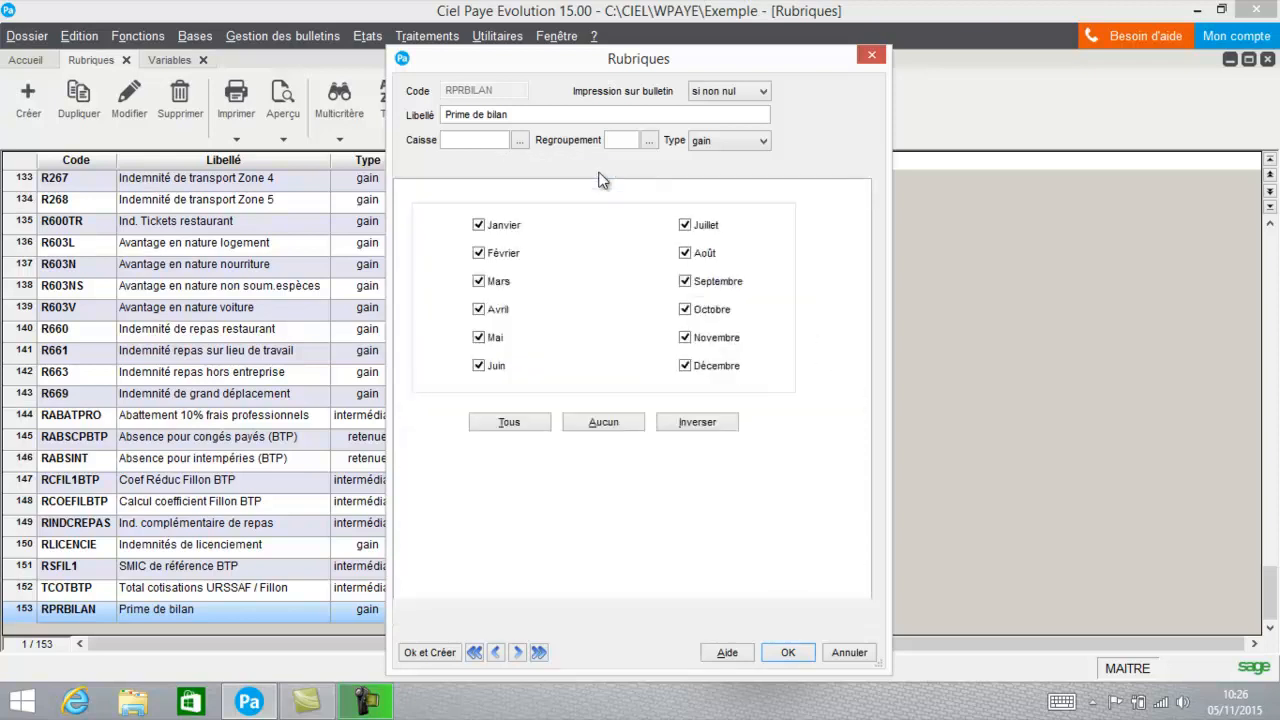
pyautogui.click(637, 170)
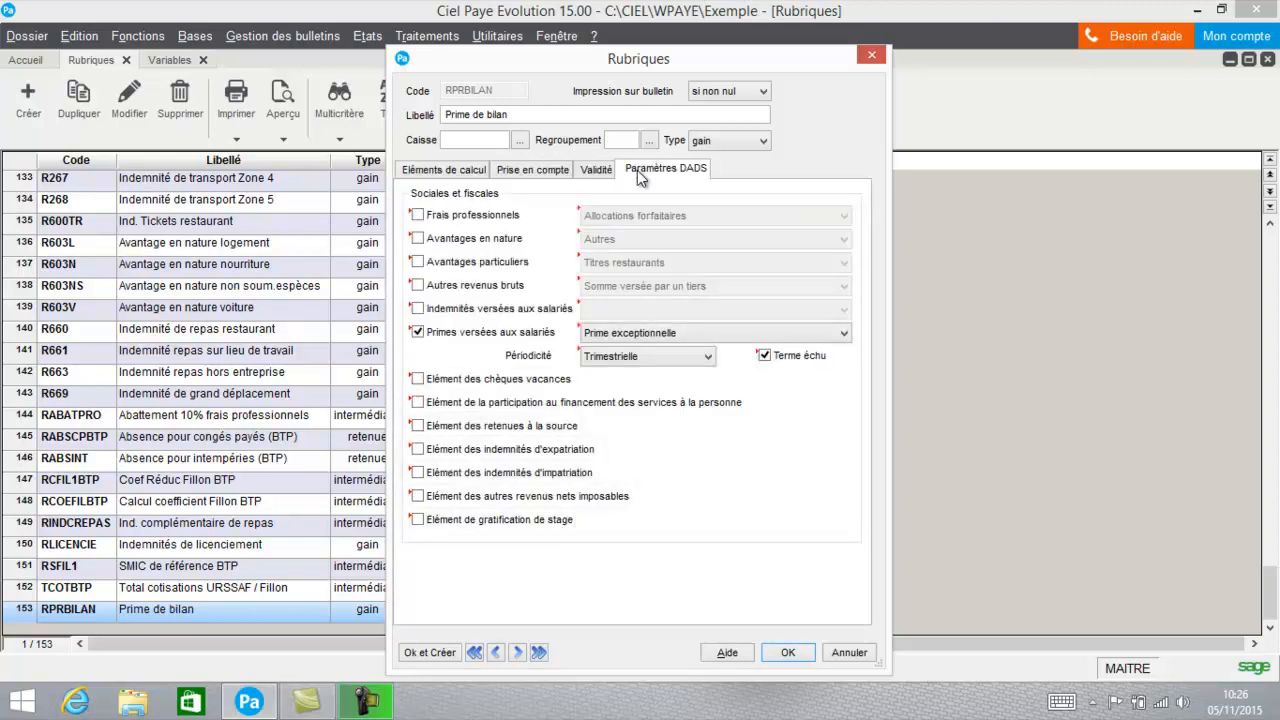
pyautogui.click(472, 173)
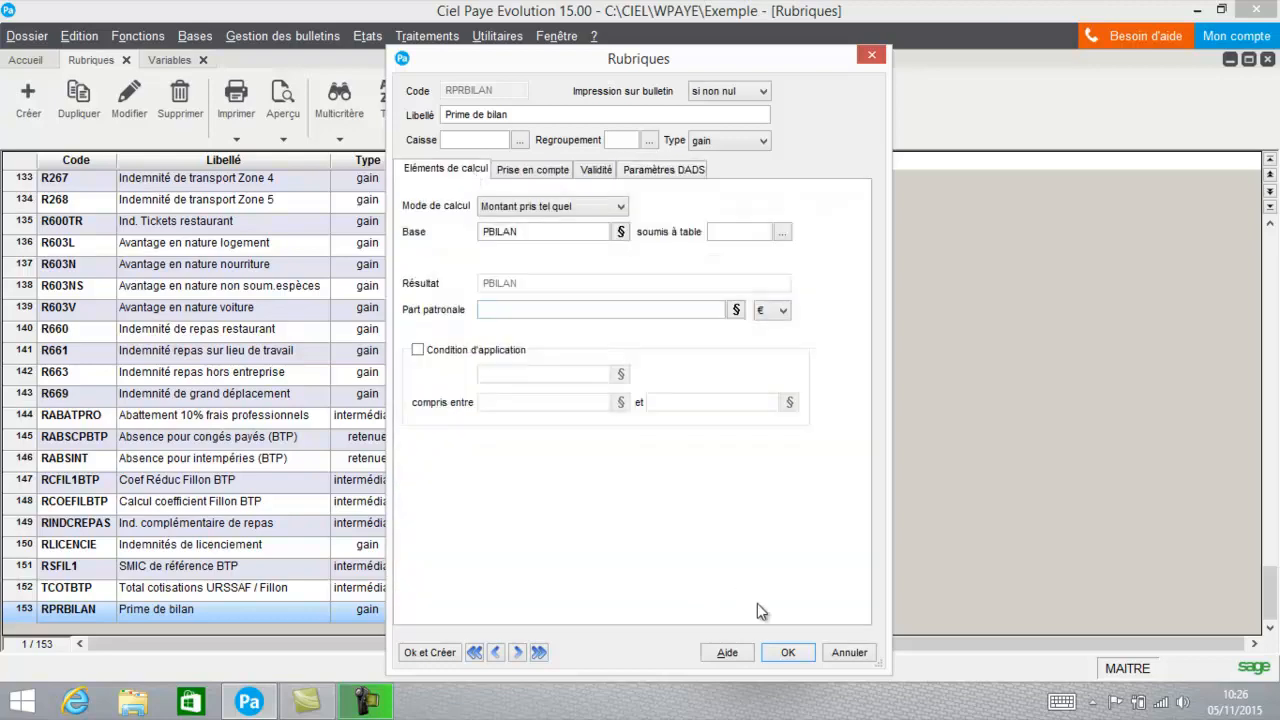
# Step: Save the Prime de bilan rubrique, and open the Tickets restaurant rubrique (R600) from the list of rubriques
pyautogui.click(789, 652)
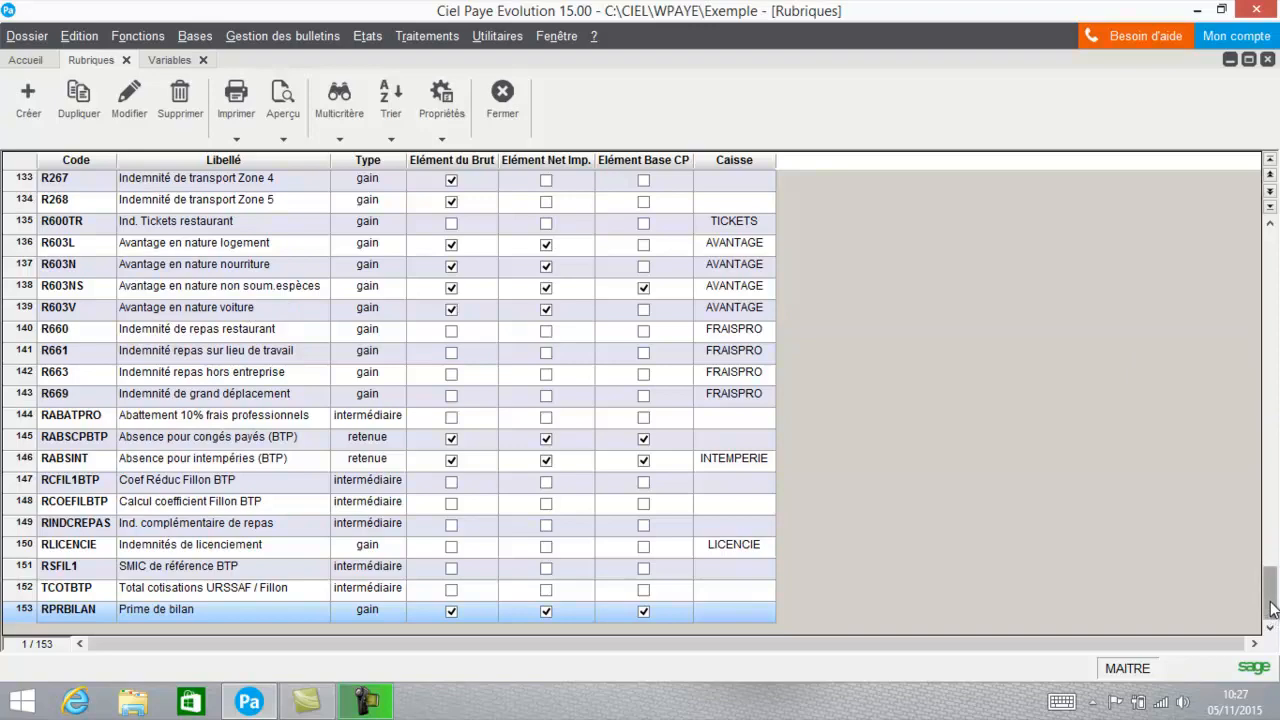
pyautogui.moveTo(1272, 620); pyautogui.dragTo(1272, 484)
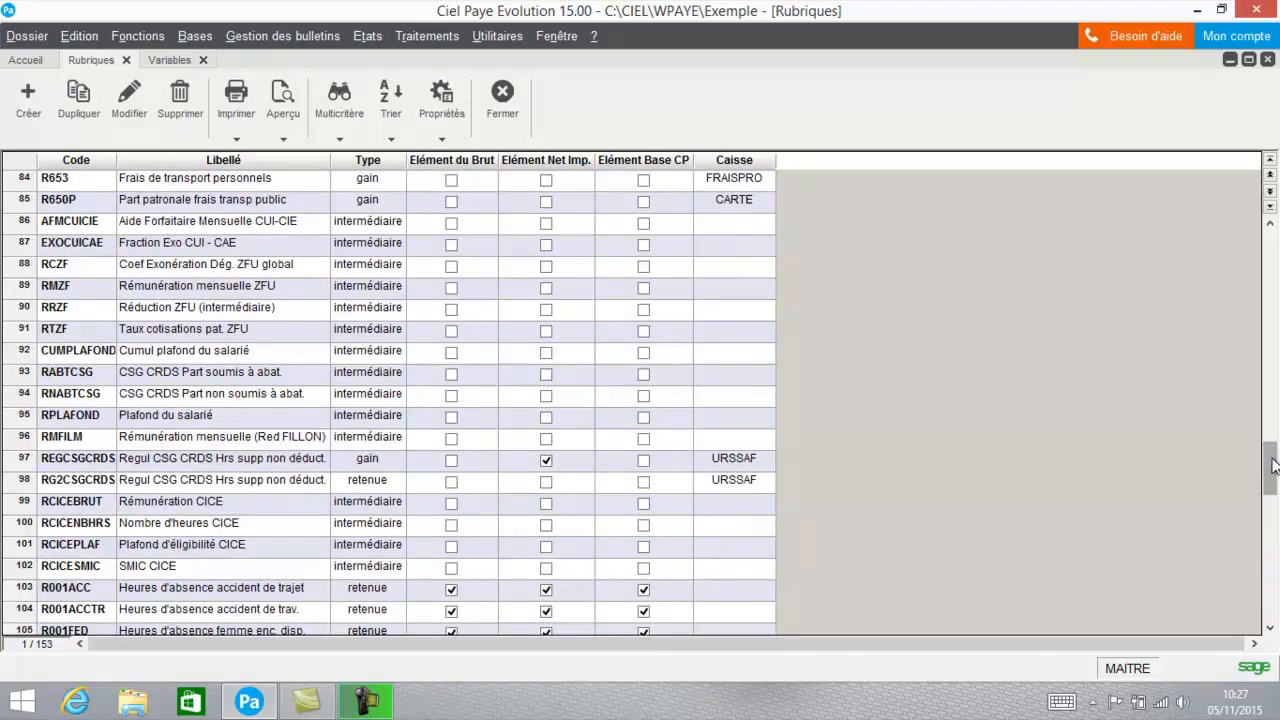
pyautogui.scroll(20, 154, 348)
pyautogui.doubleClick(154, 348)
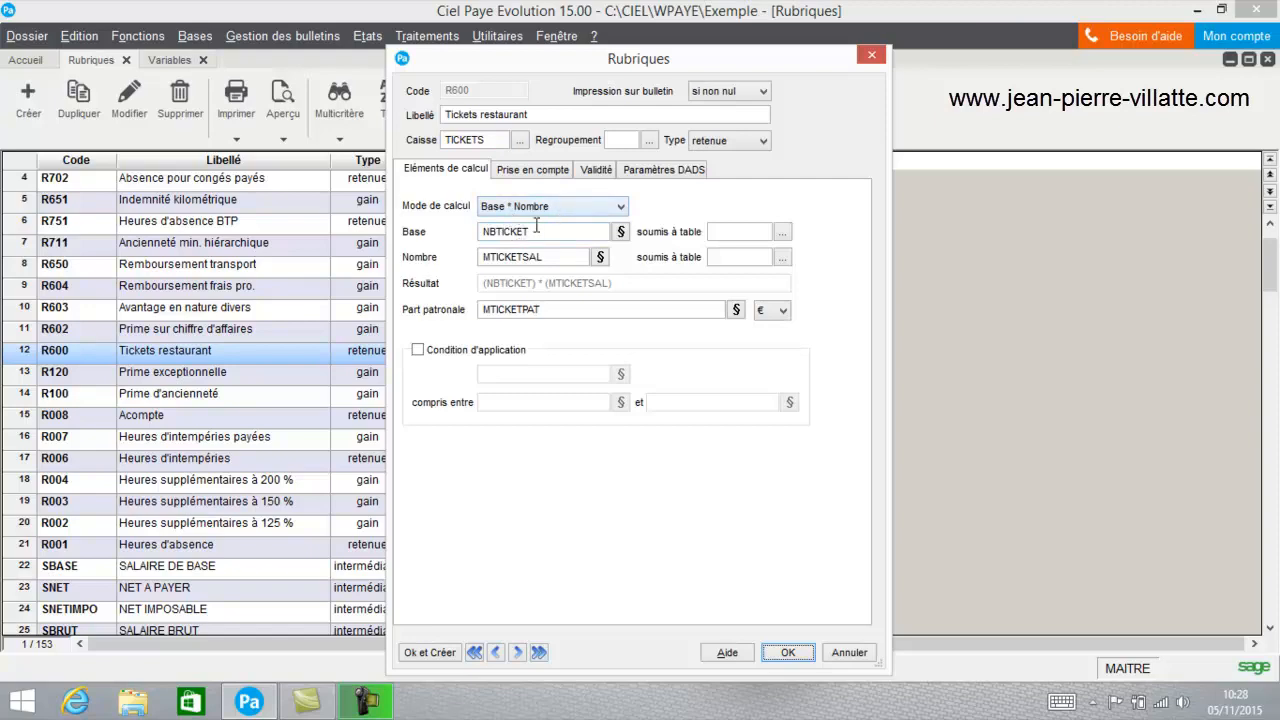
# Step: Examine the Base and Nombre formulas of the Tickets restaurant rubrique against the list of variables, leaving both formulas as they are
pyautogui.click(622, 232)
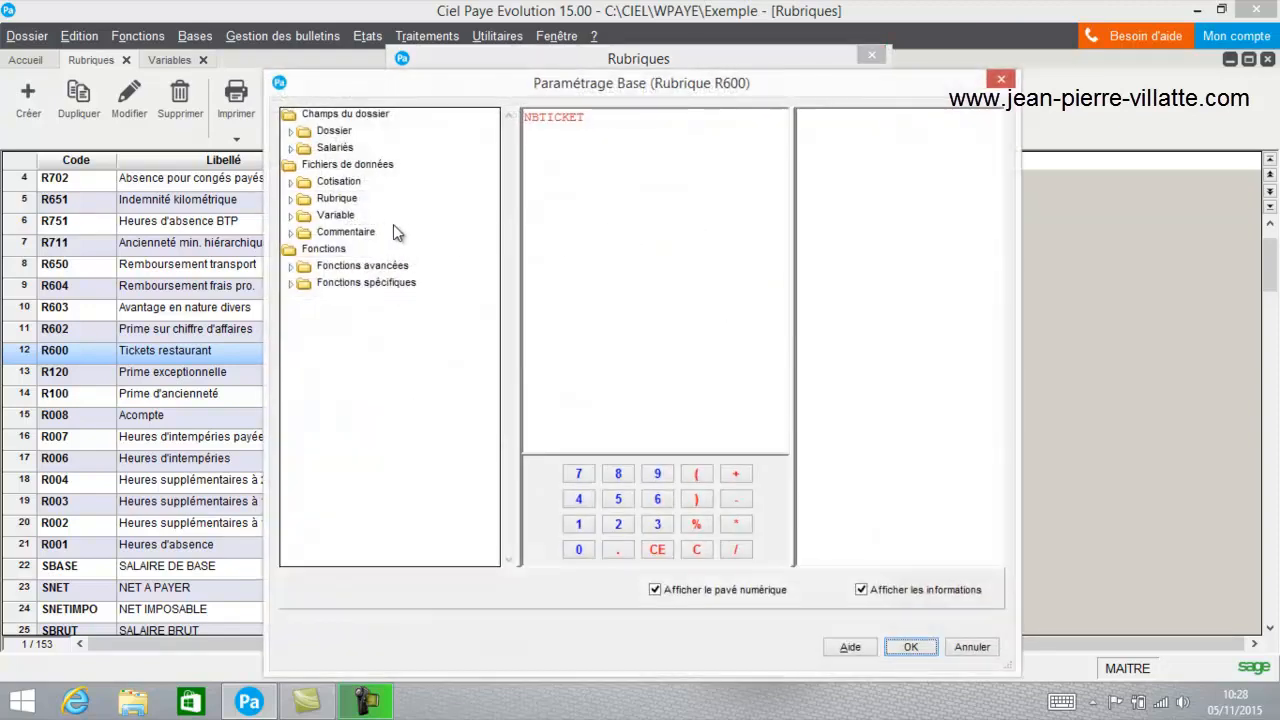
pyautogui.doubleClick(304, 216)
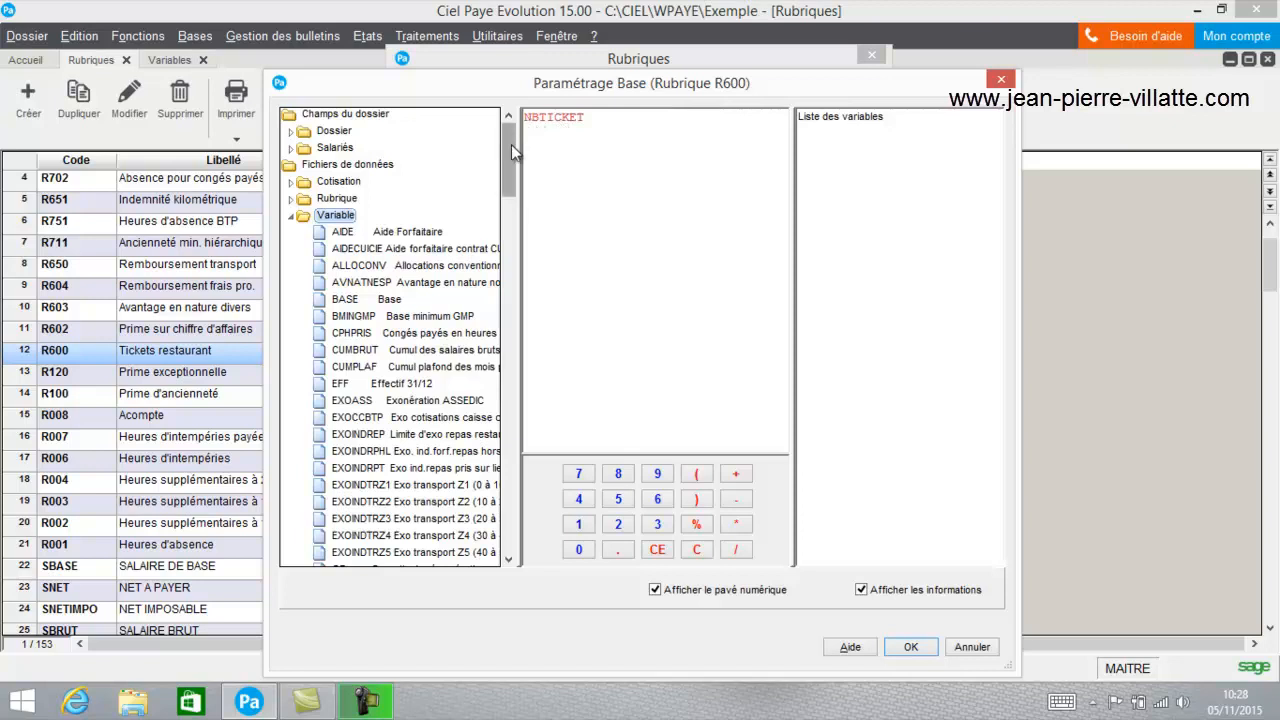
pyautogui.moveTo(511, 144); pyautogui.dragTo(511, 361)
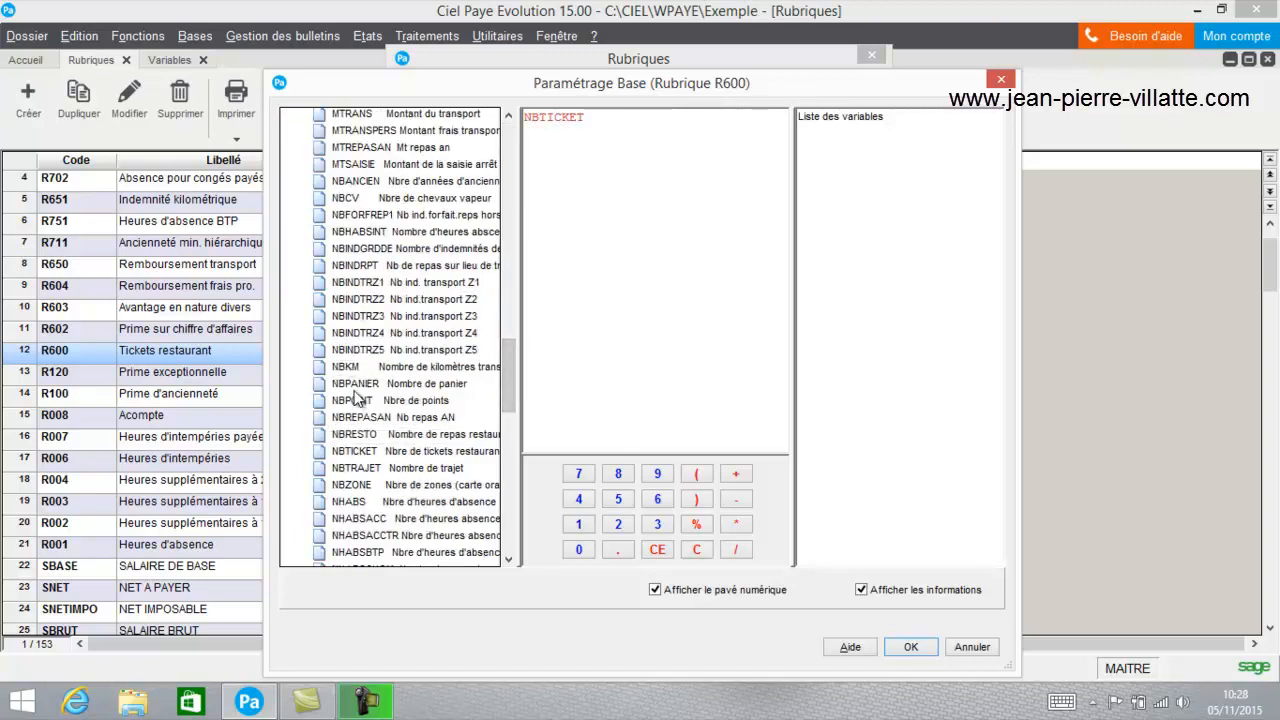
pyautogui.click(968, 645)
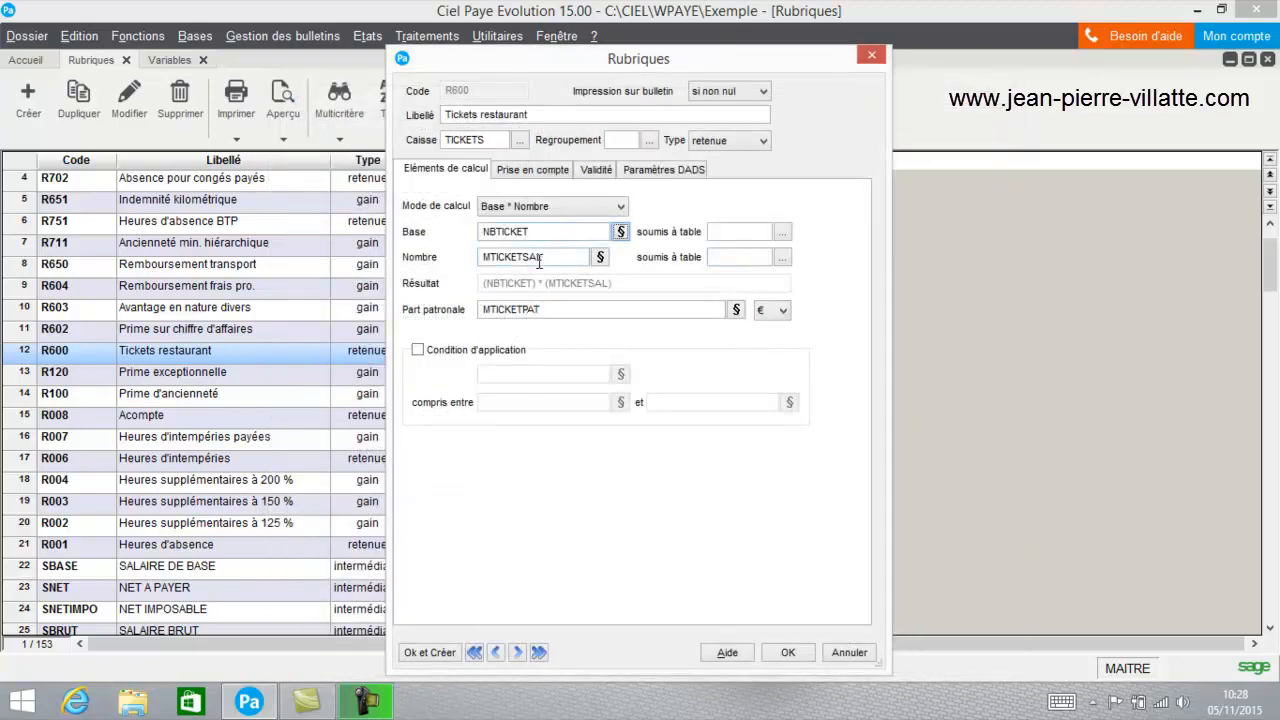
pyautogui.click(599, 259)
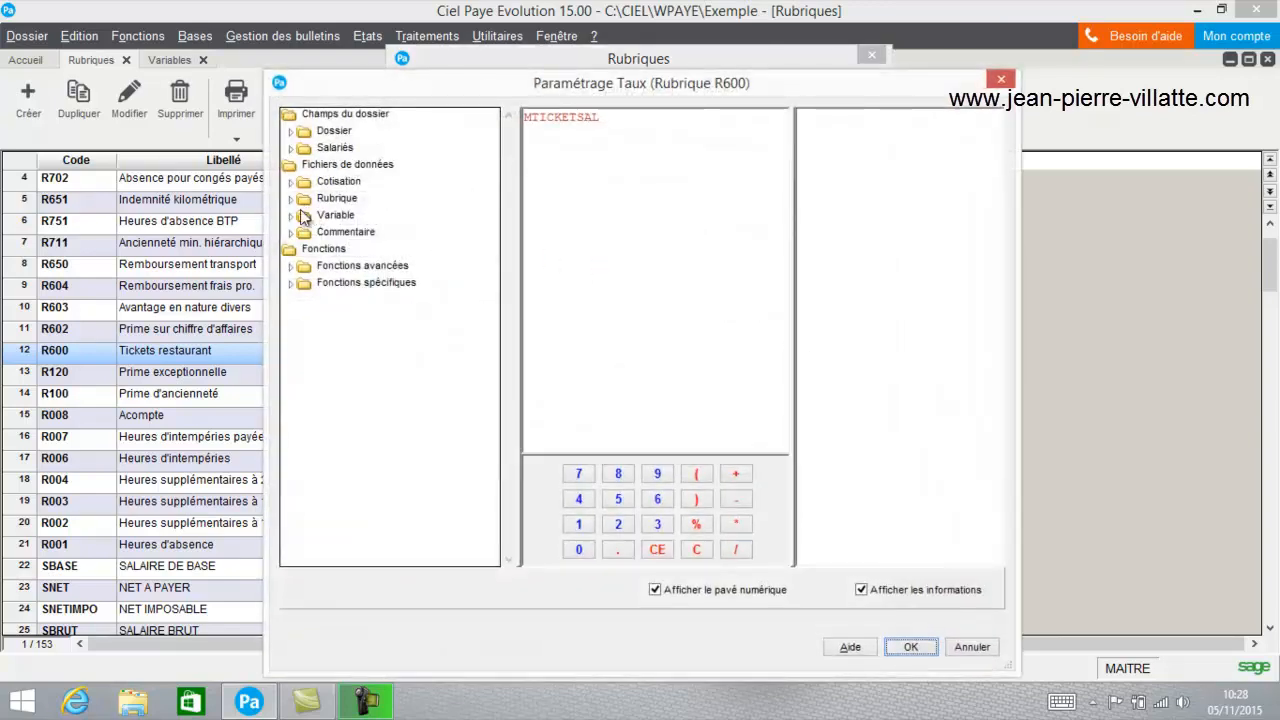
pyautogui.doubleClick(302, 215)
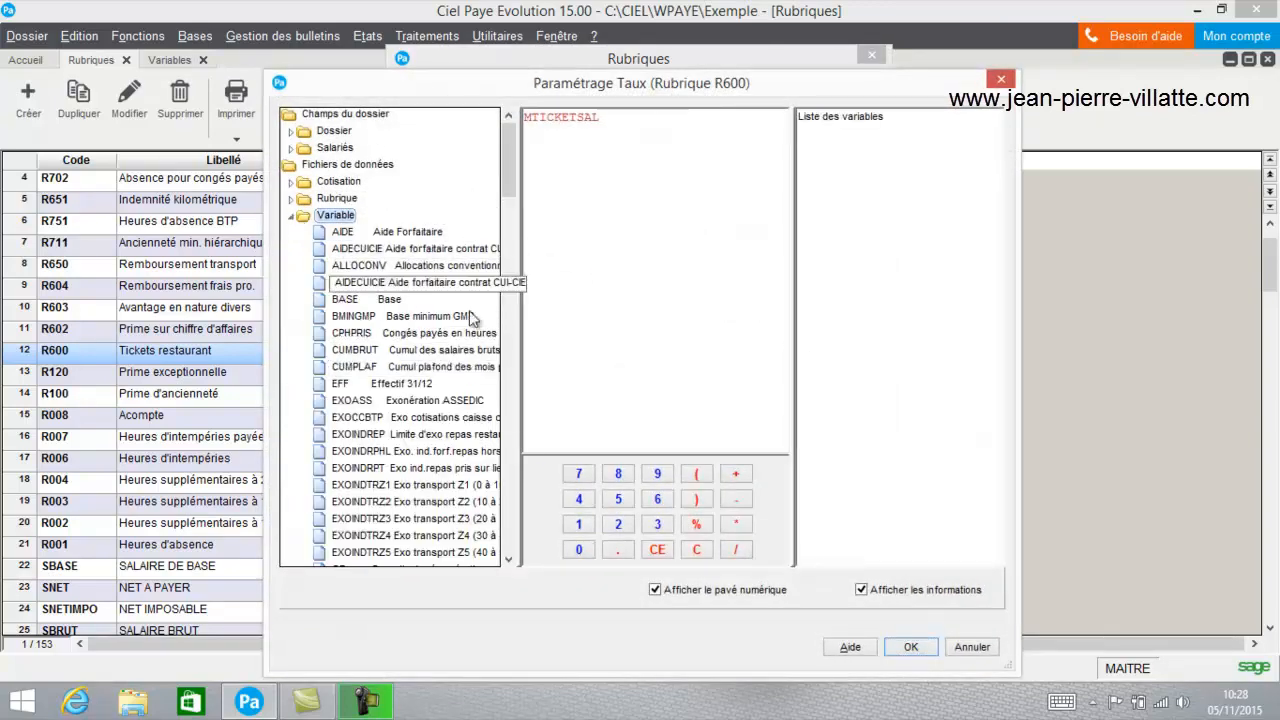
pyautogui.click(911, 647)
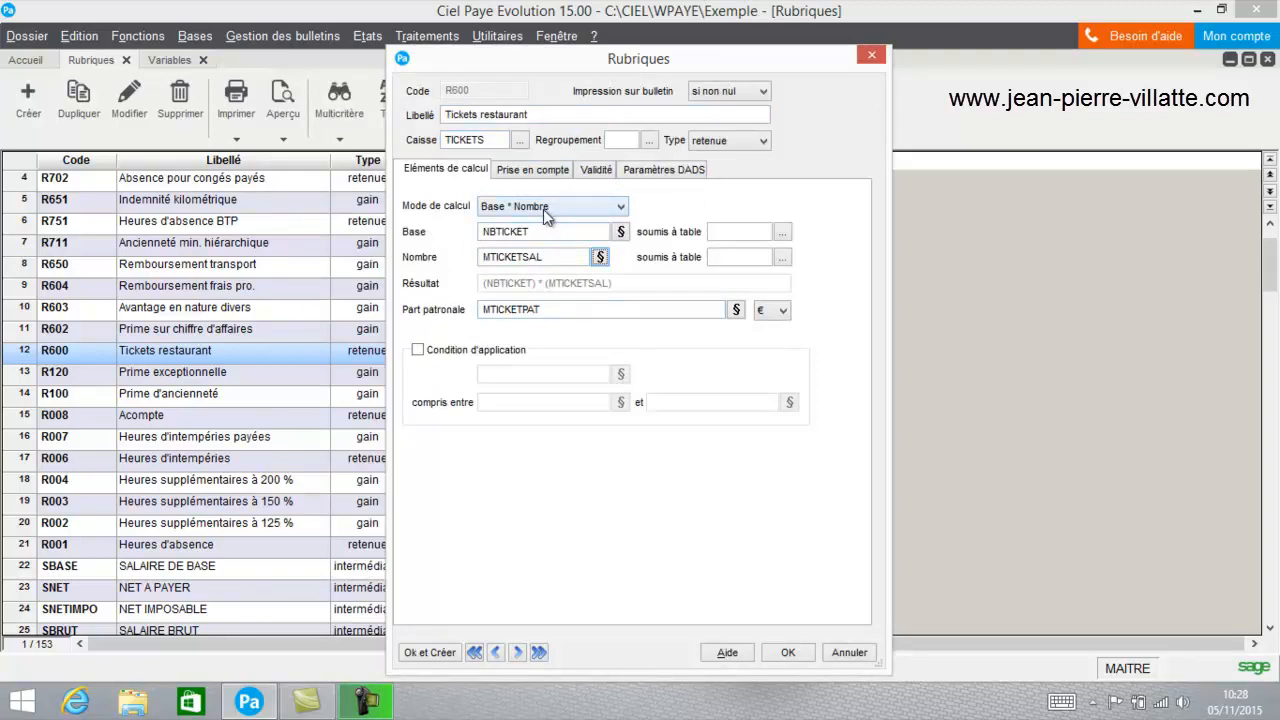
# Step: Review the Prise en compte and Paramètres DADS settings of the Tickets restaurant rubrique, and close it
pyautogui.click(527, 167)
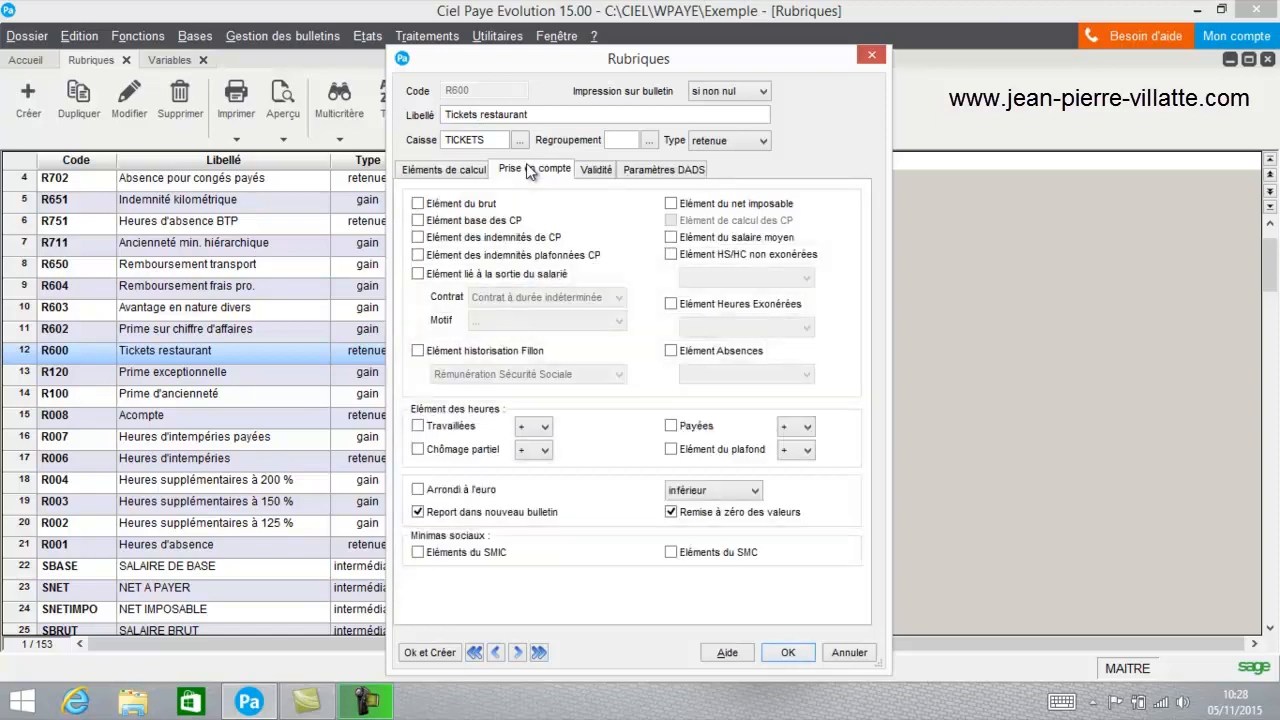
pyautogui.click(677, 169)
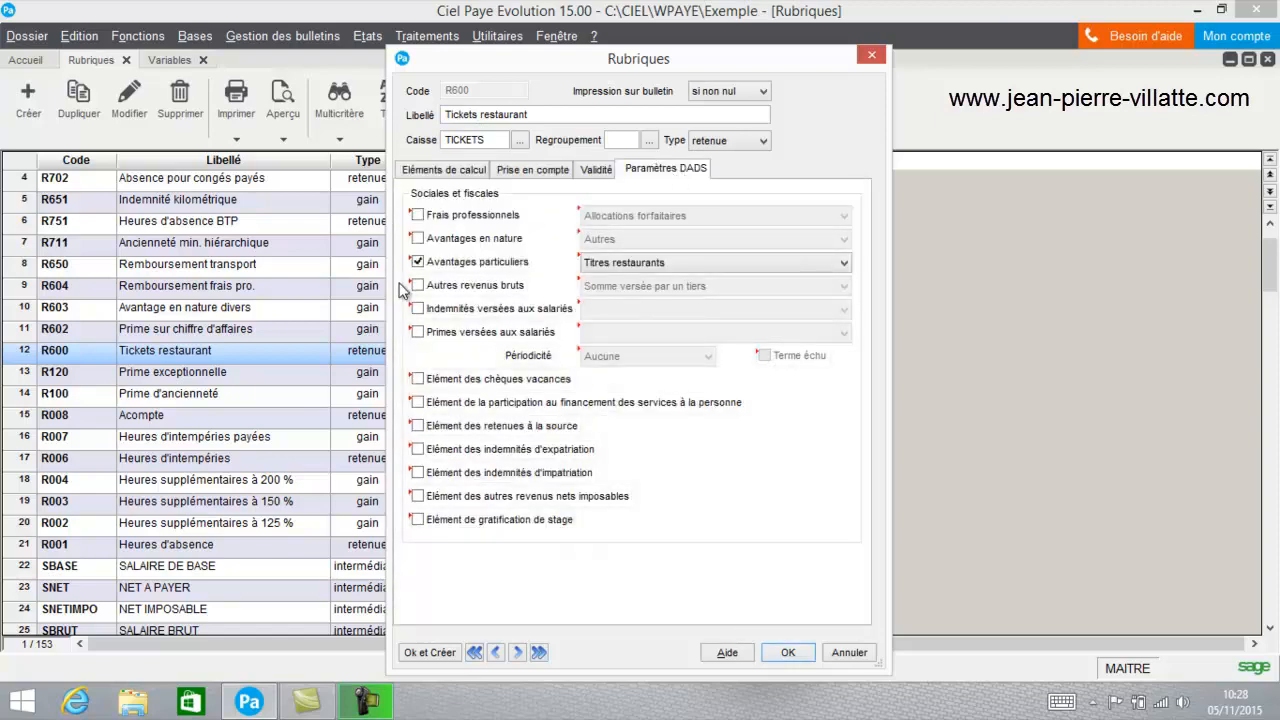
pyautogui.click(788, 653)
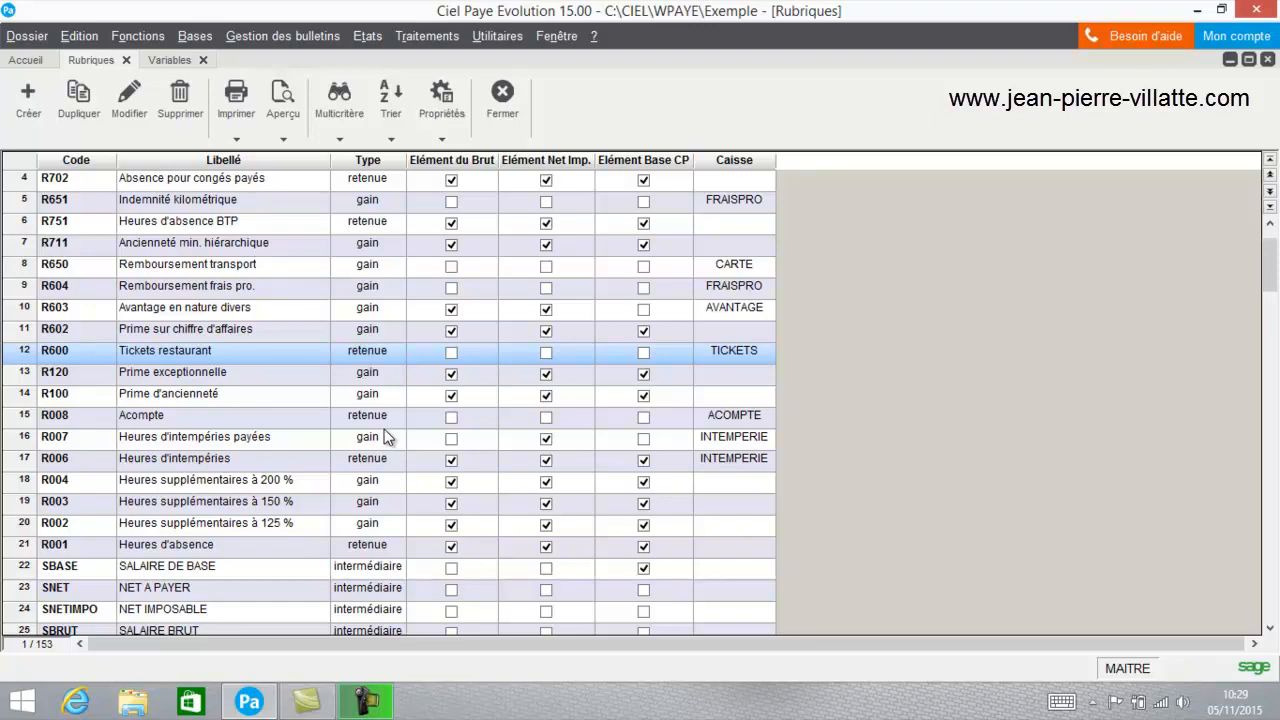
# Step: Reopen the Tickets restaurant rubrique, examine the available calculation modes without choosing another one, and close it
pyautogui.doubleClick(218, 353)
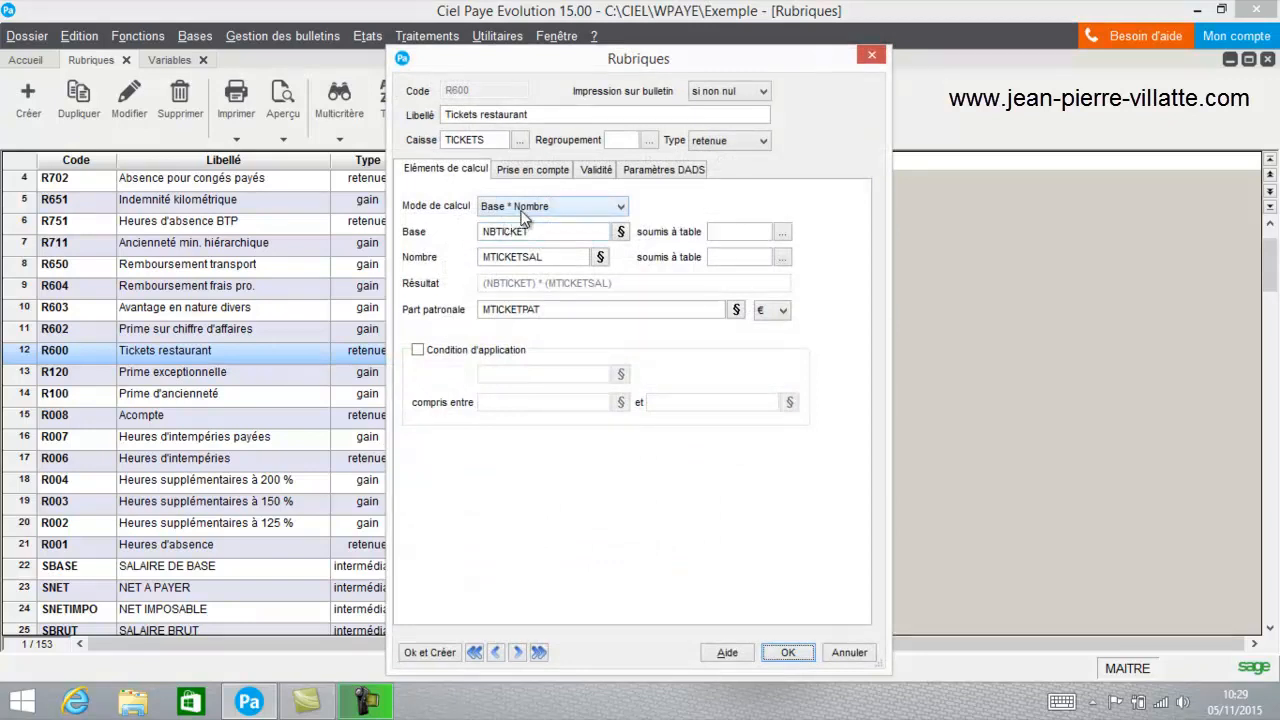
pyautogui.click(522, 212)
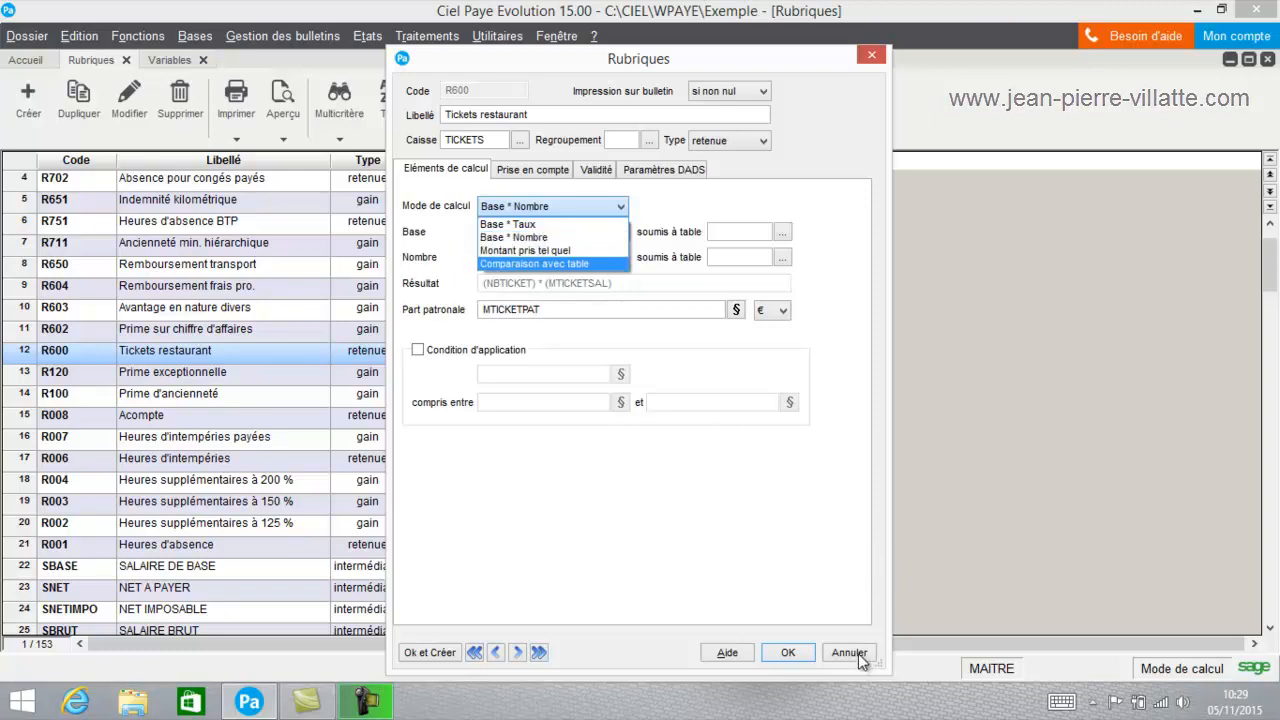
pyautogui.click(806, 601)
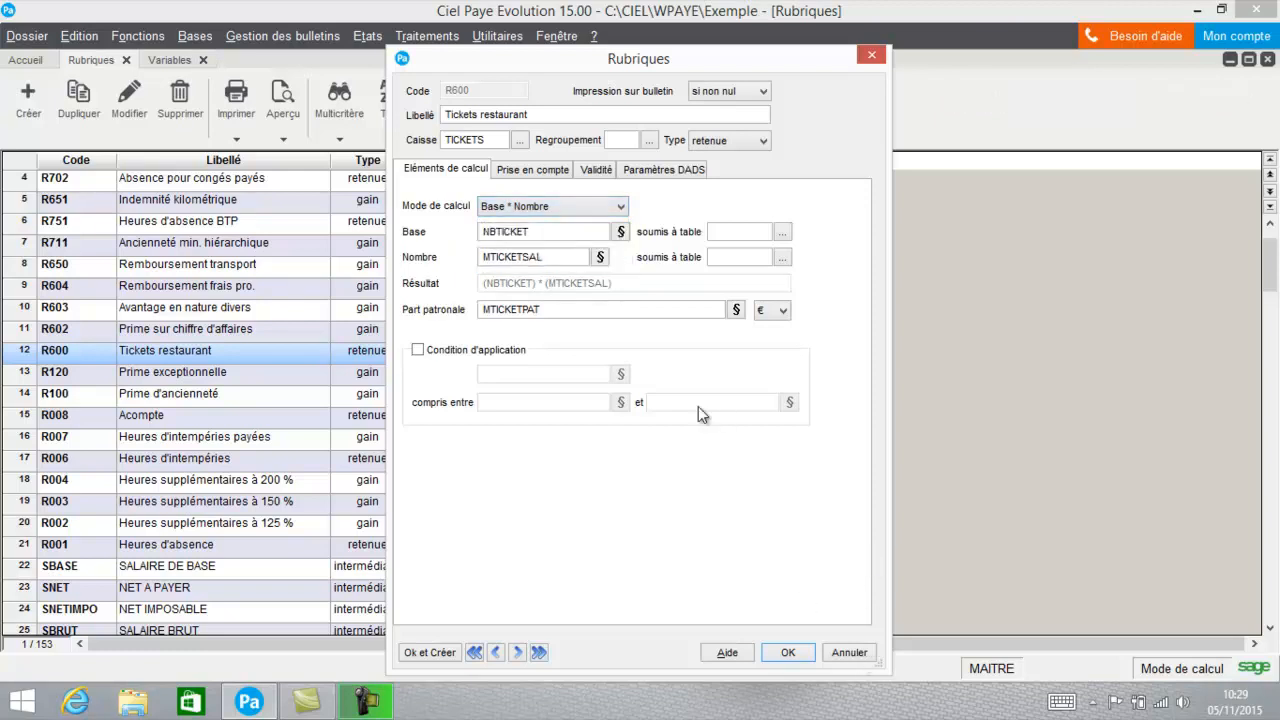
pyautogui.click(552, 207)
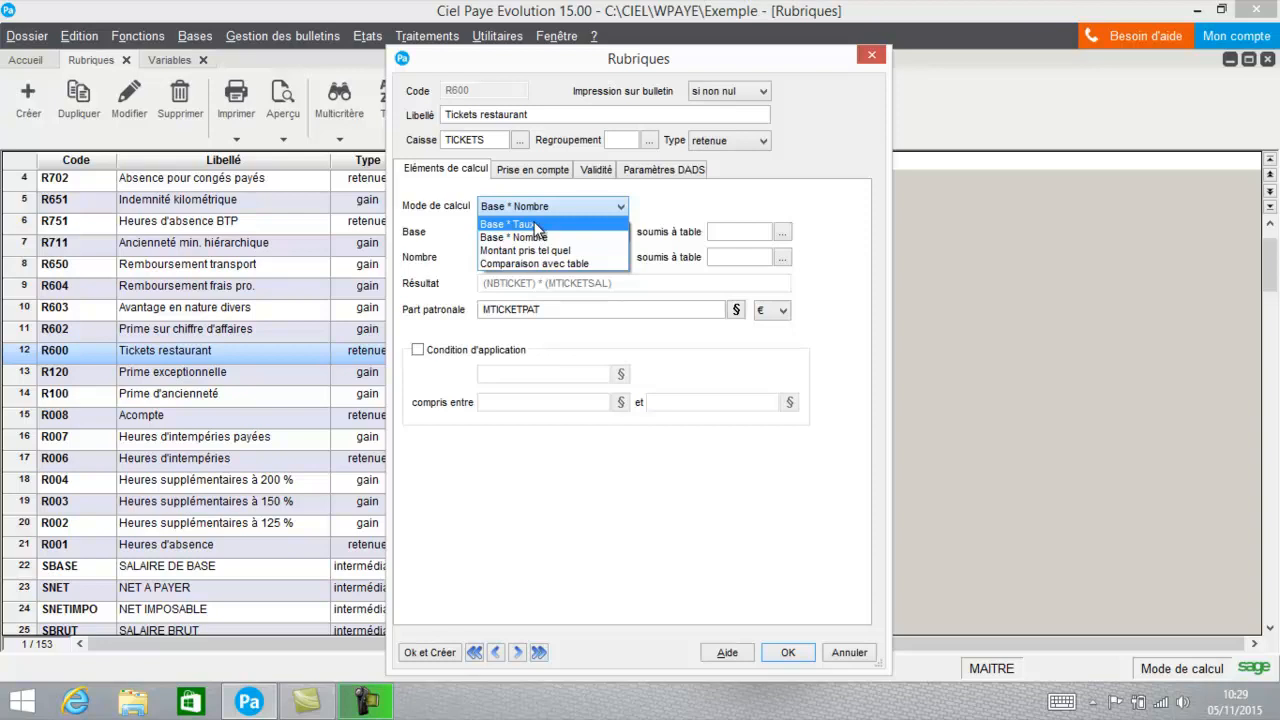
pyautogui.click(852, 656)
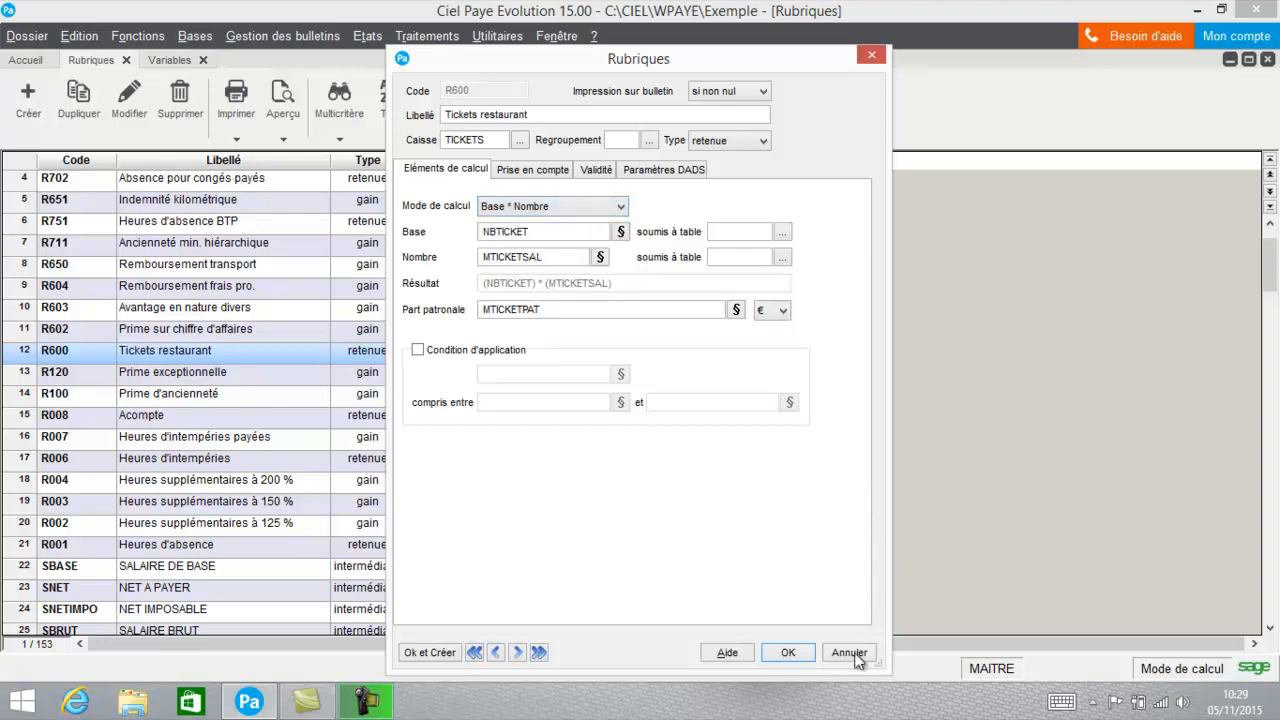
pyautogui.click(804, 657)
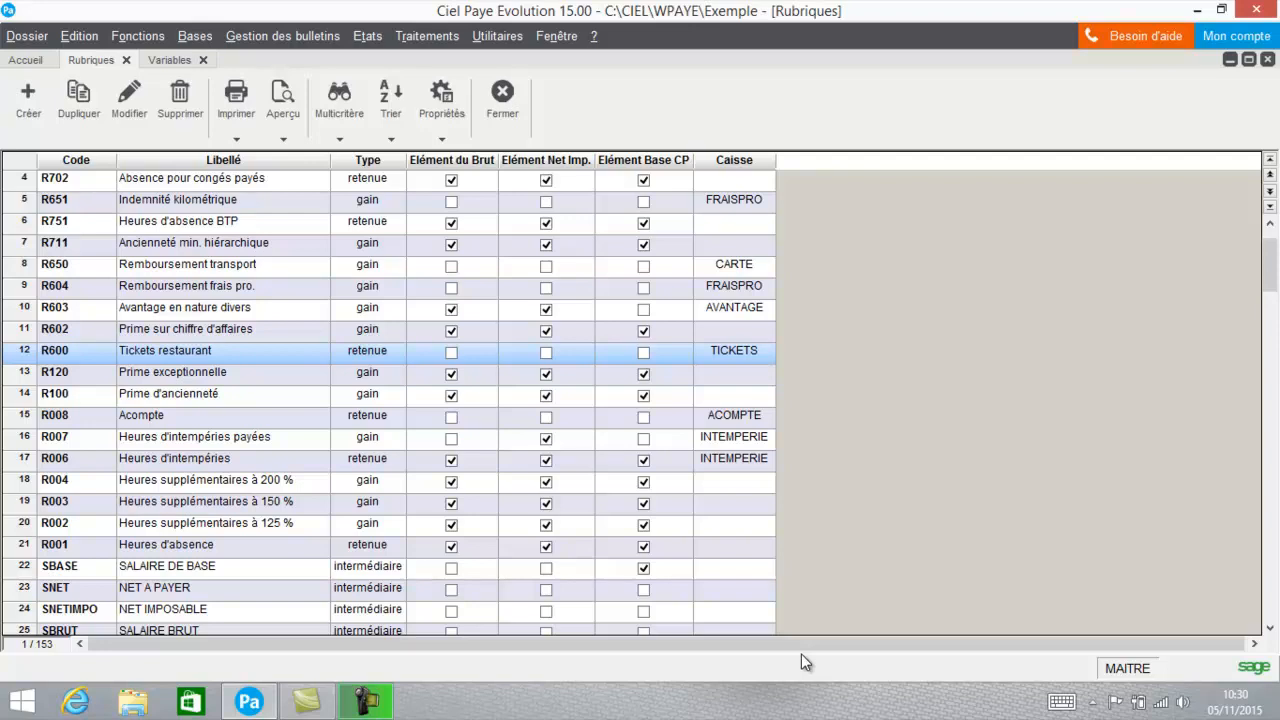
# Step: Open the Acompte rubrique (R008), examine its Caisse and calculation elements, and close it
pyautogui.click(280, 420)
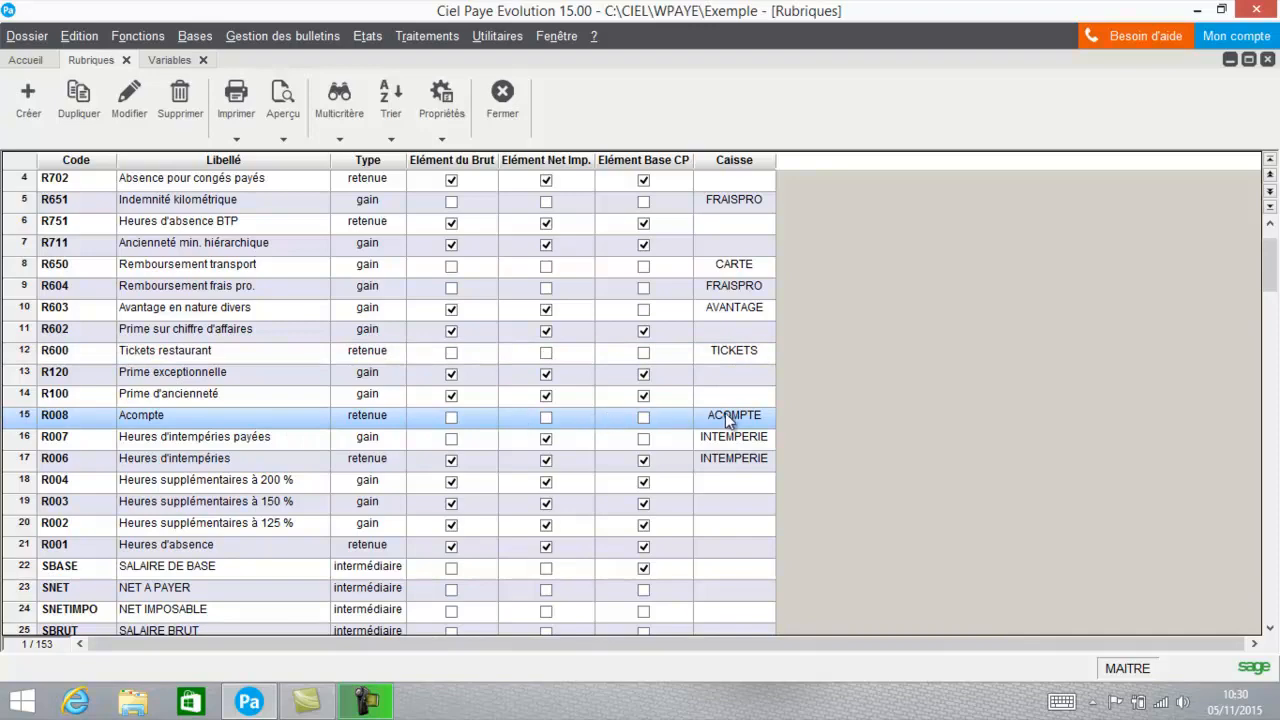
pyautogui.doubleClick(497, 421)
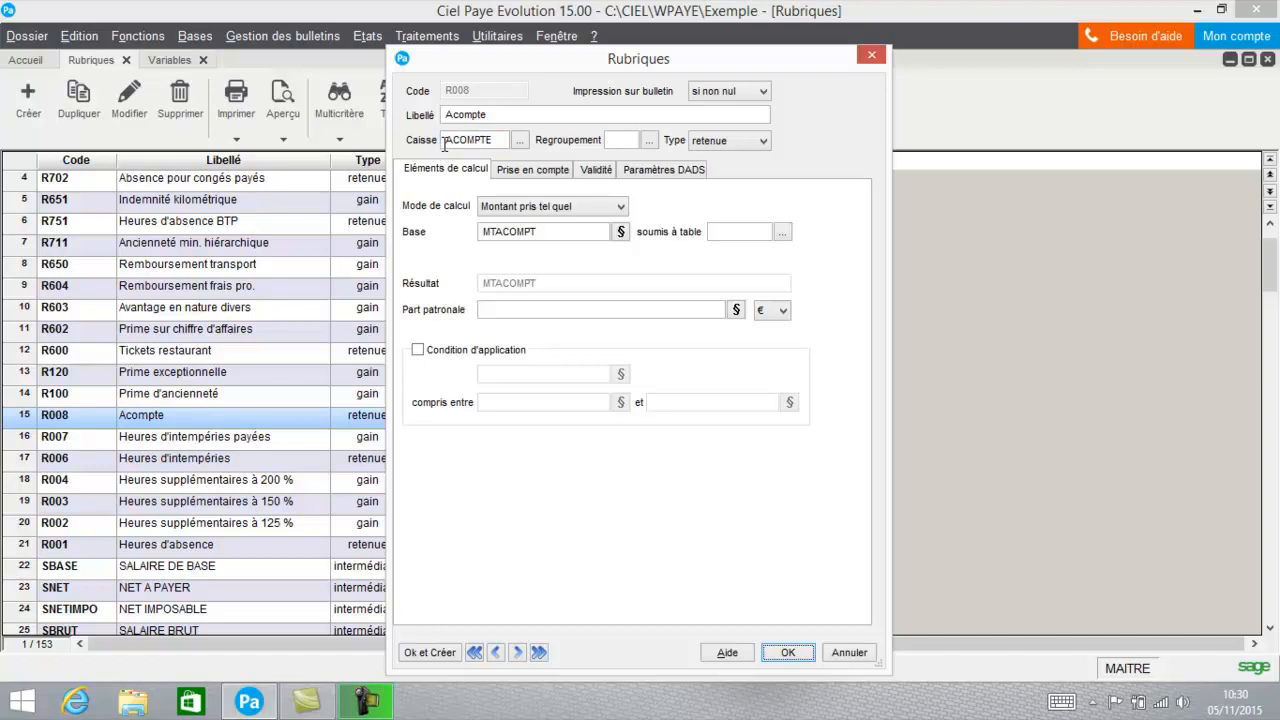
pyautogui.click(788, 652)
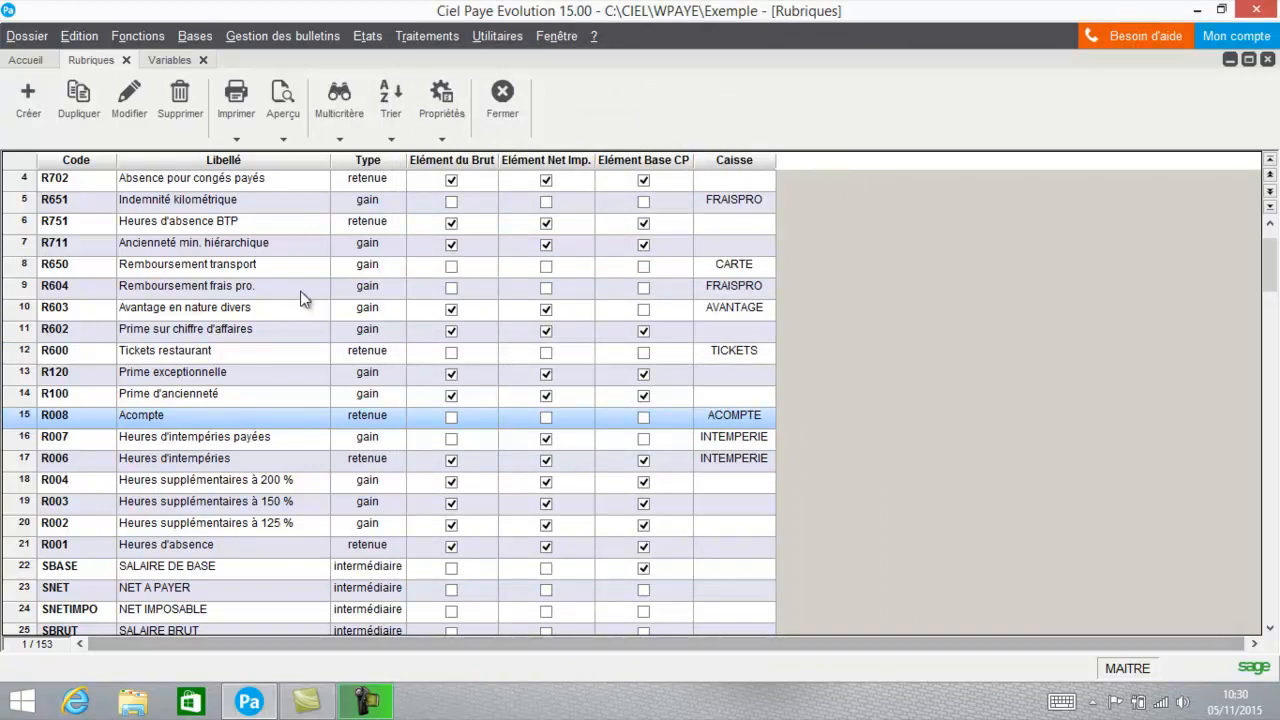
# Step: Bring up the list of payroll data files (Bases) that can be opened
pyautogui.click(193, 37)
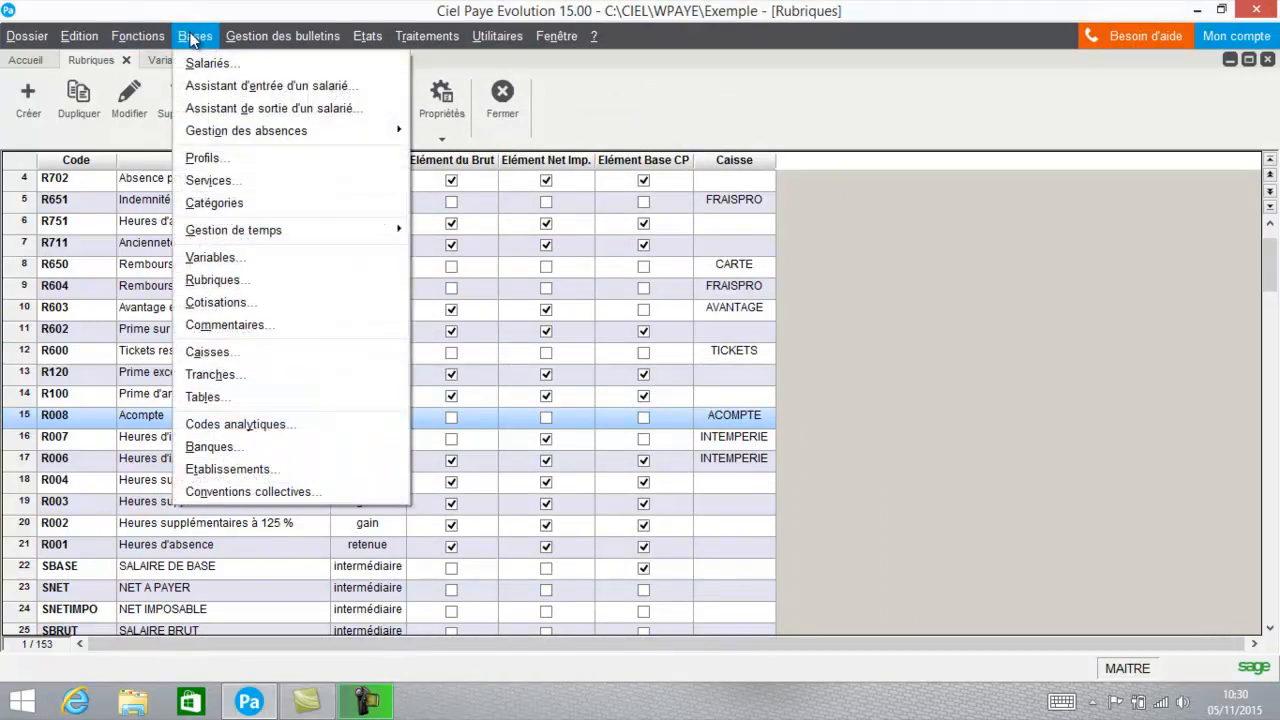